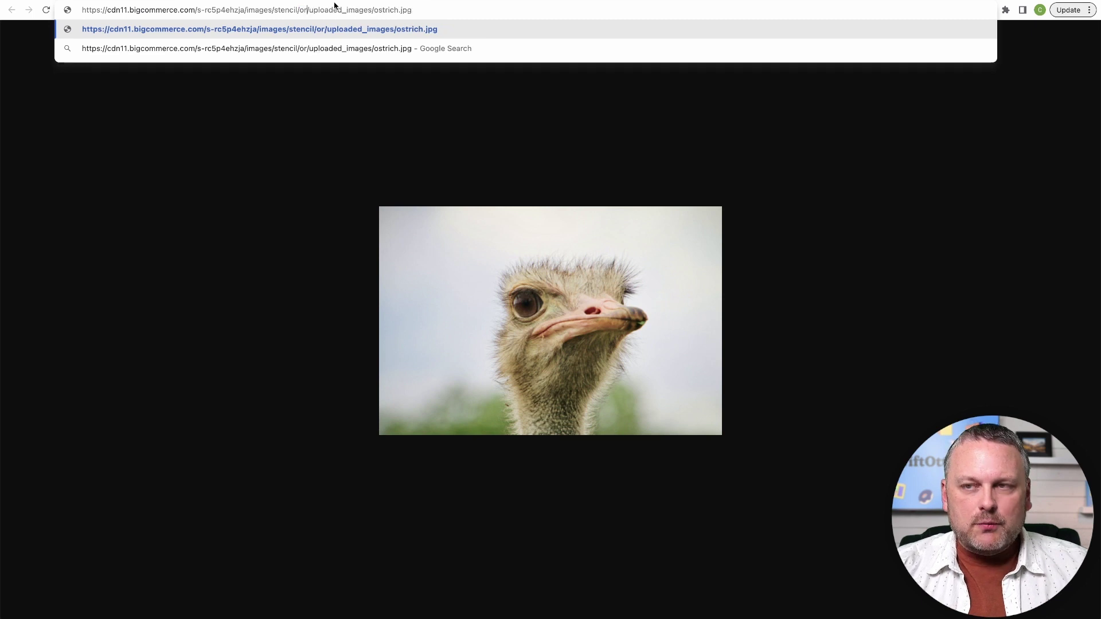
- Load the ostrich image at original size and reload it with the URL's size segment set to 200x100
{"action": "key", "text": "Return"}
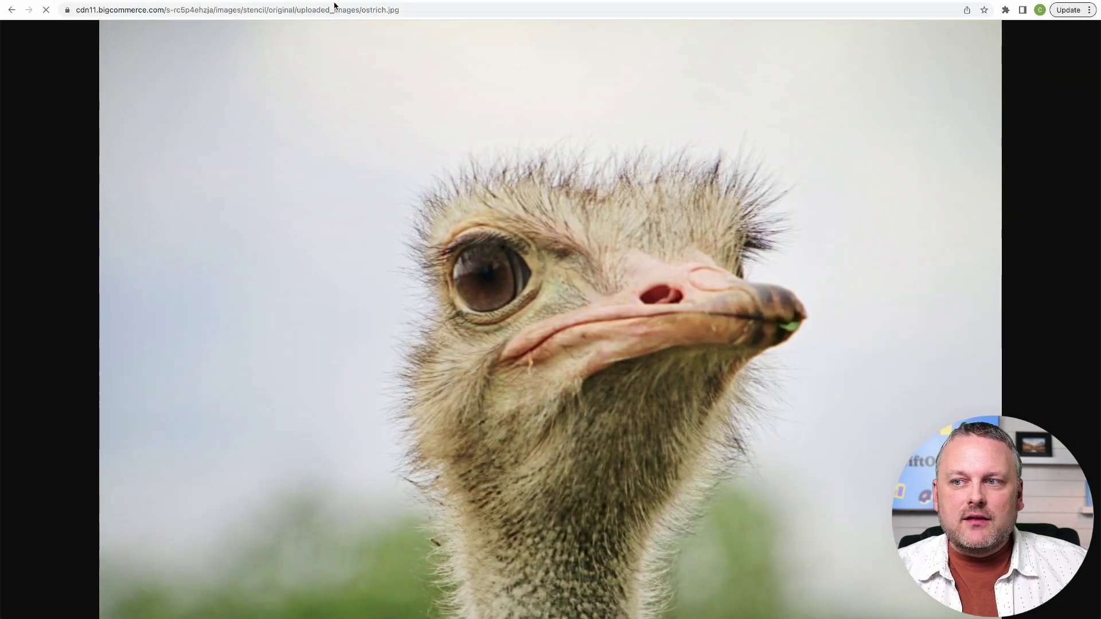
{"action": "left_click", "coordinate": [282, 11]}
{"action": "double_click", "coordinate": [294, 11]}
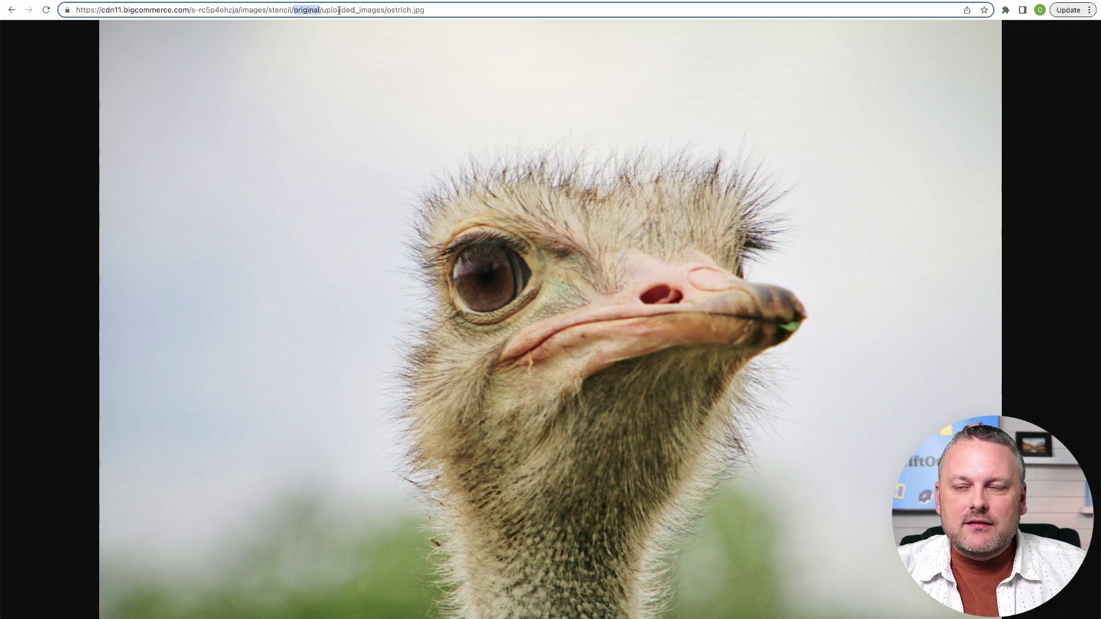
{"action": "type", "text": "200x10"}
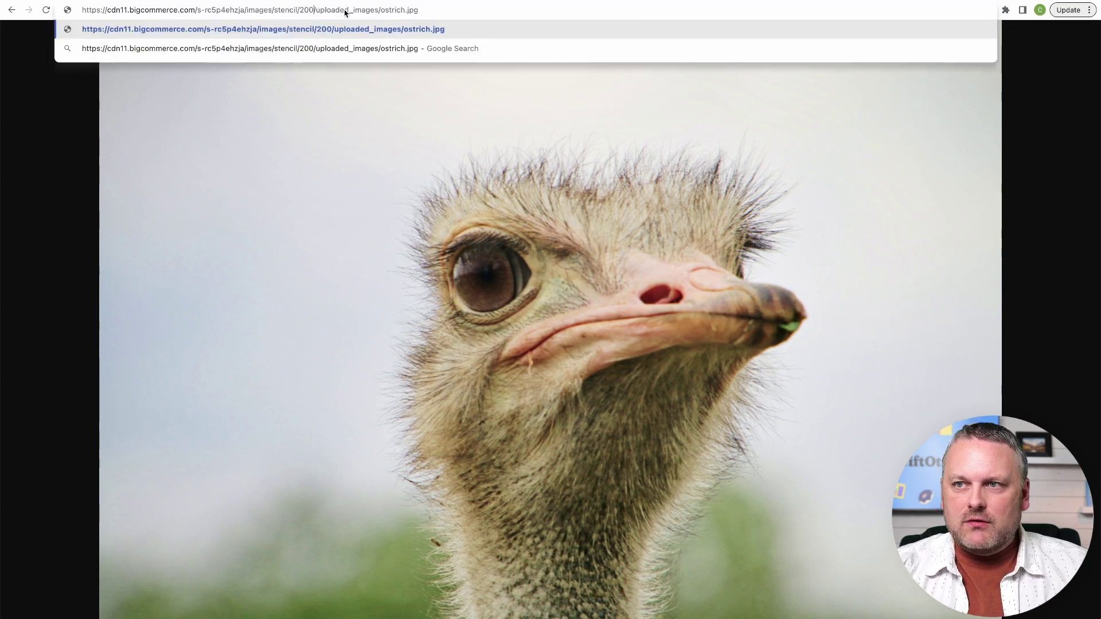
{"action": "type", "text": "0"}
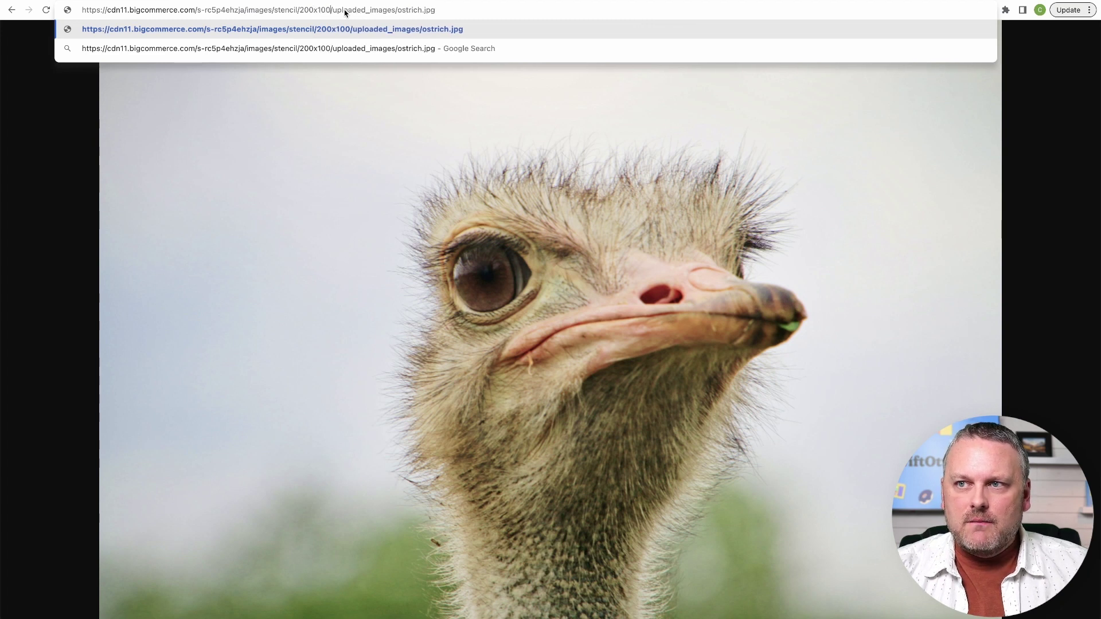
{"action": "key", "text": "Return"}
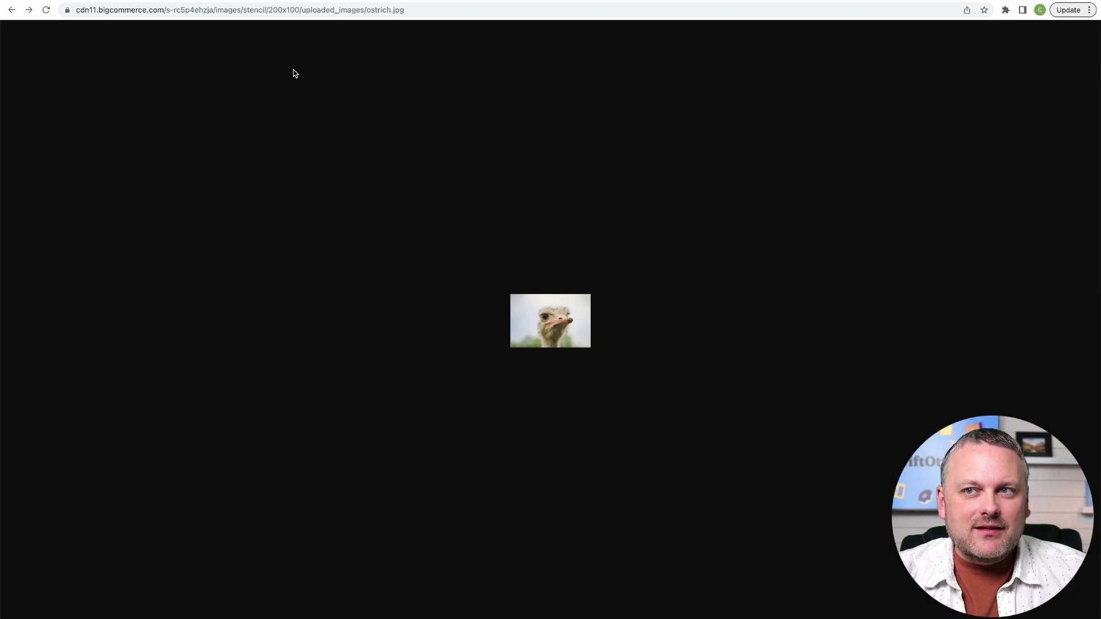
{"action": "left_click", "coordinate": [213, 12]}
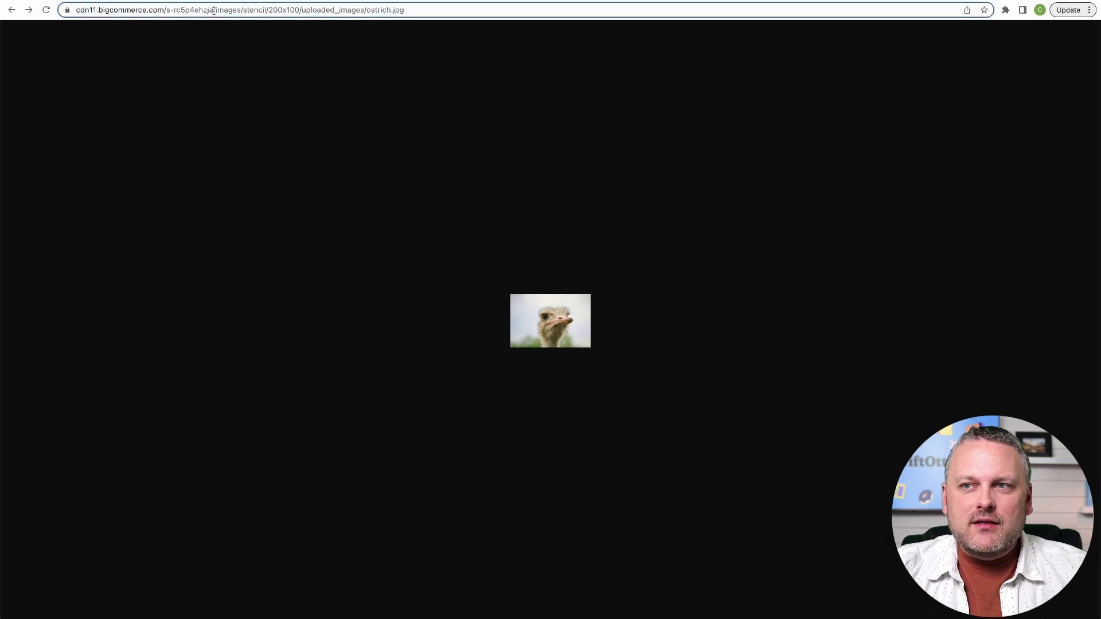
{"action": "left_click", "coordinate": [213, 11]}
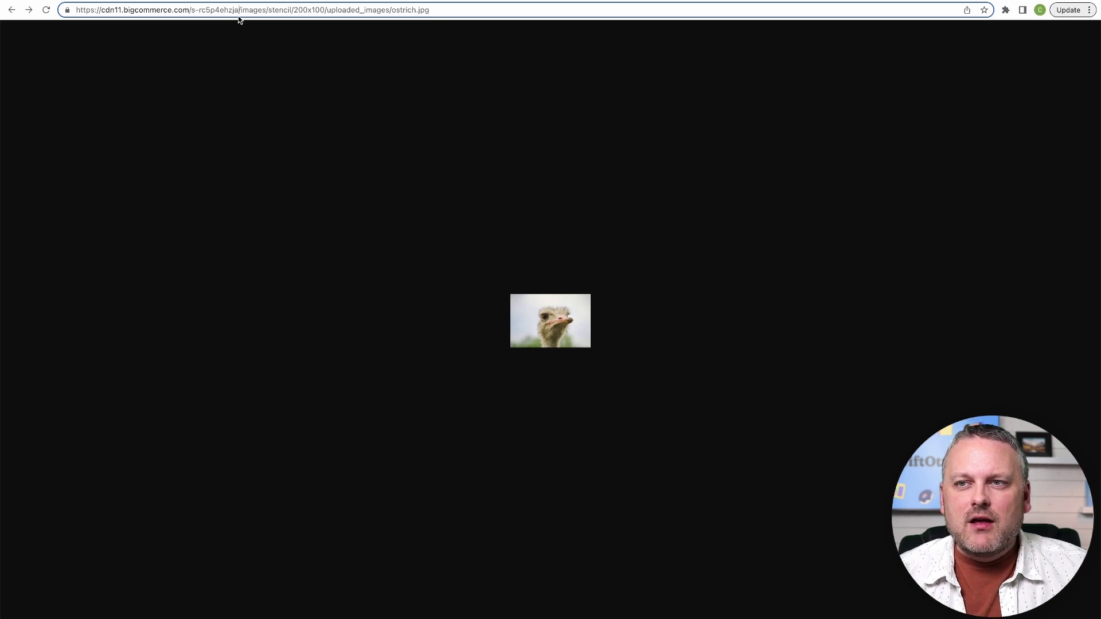
{"action": "key", "text": "shift+Home"}
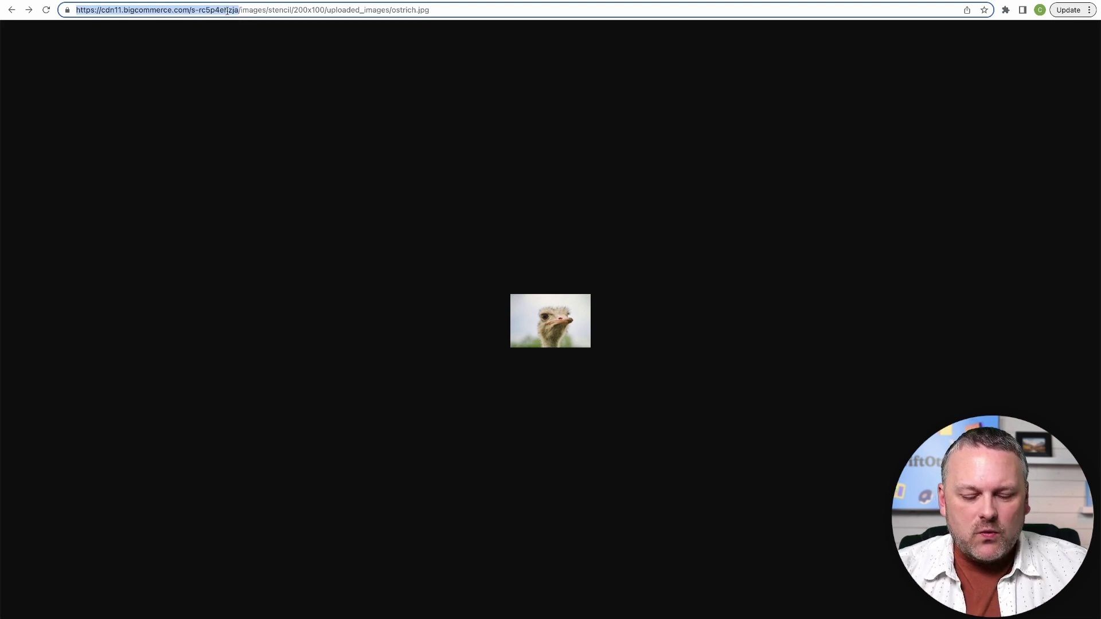
{"action": "type", "text": "http://"}
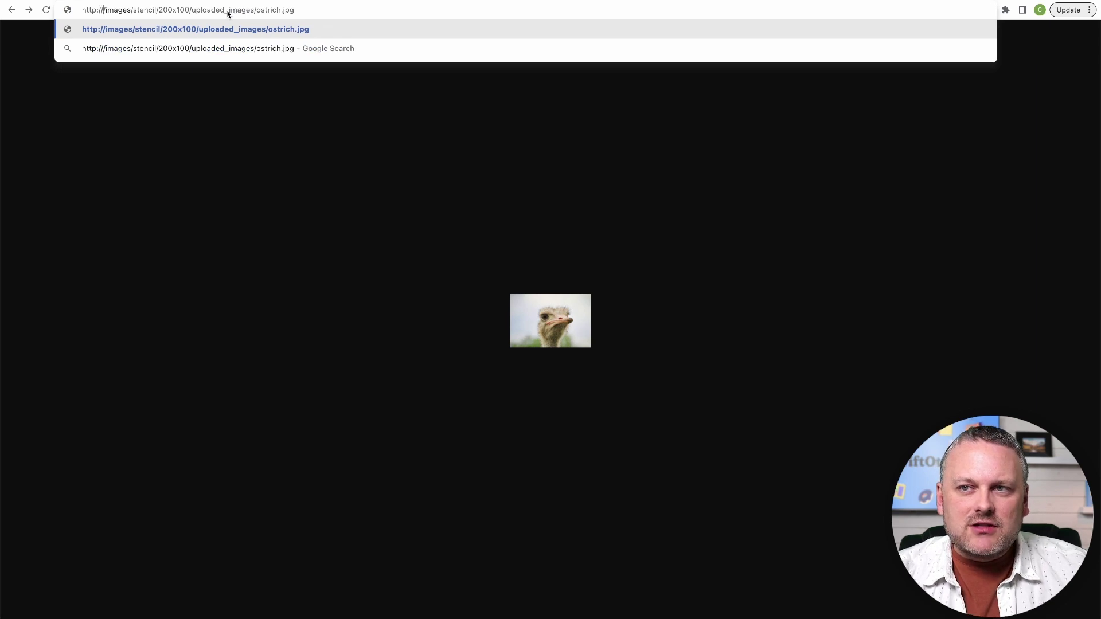
{"action": "type", "text": "localhost"}
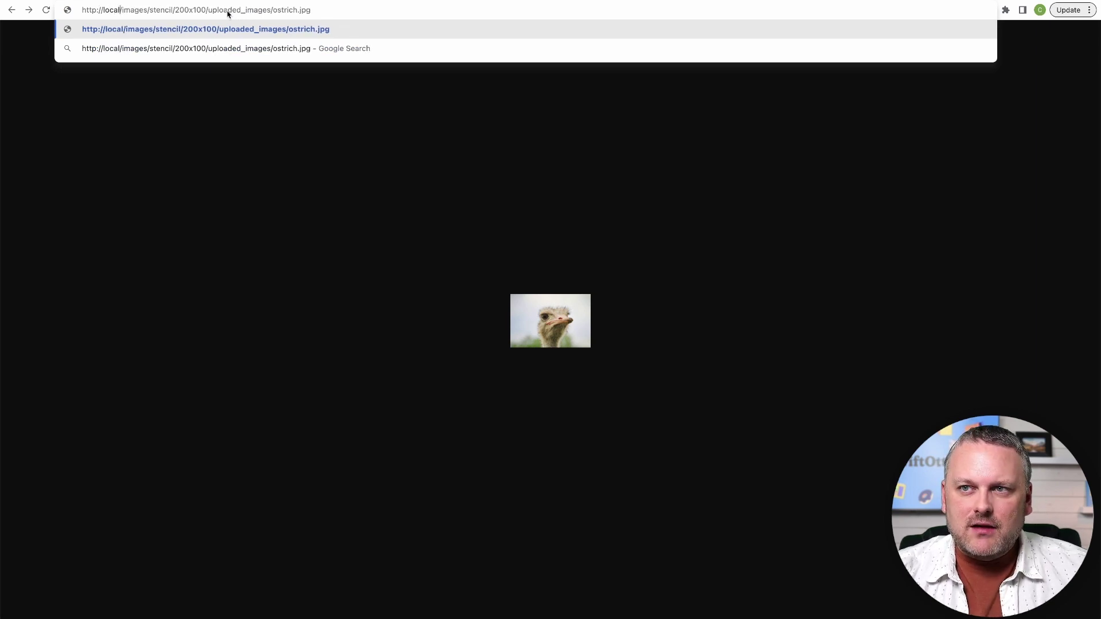
{"action": "type", "text": ":300"}
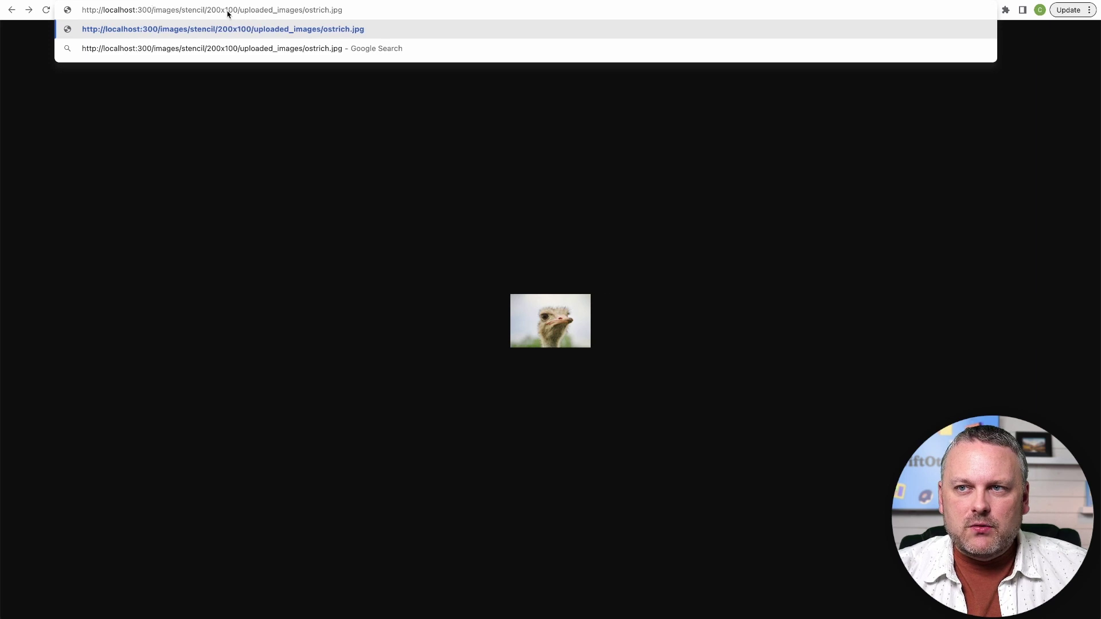
{"action": "type", "text": "0"}
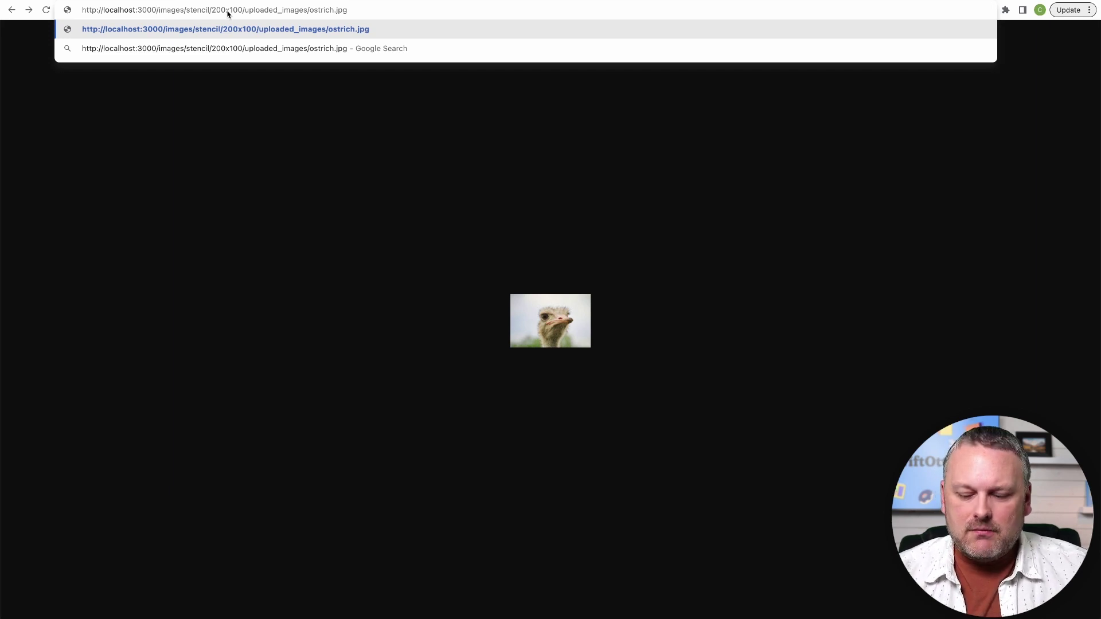
{"action": "key", "text": "Return"}
- Enlarge the BigCommerce admin page and open the storefront's Image Manager
{"action": "key", "text": "super+equal"}
{"action": "key", "text": "super+equal"}
{"action": "key", "text": "super+equal"}
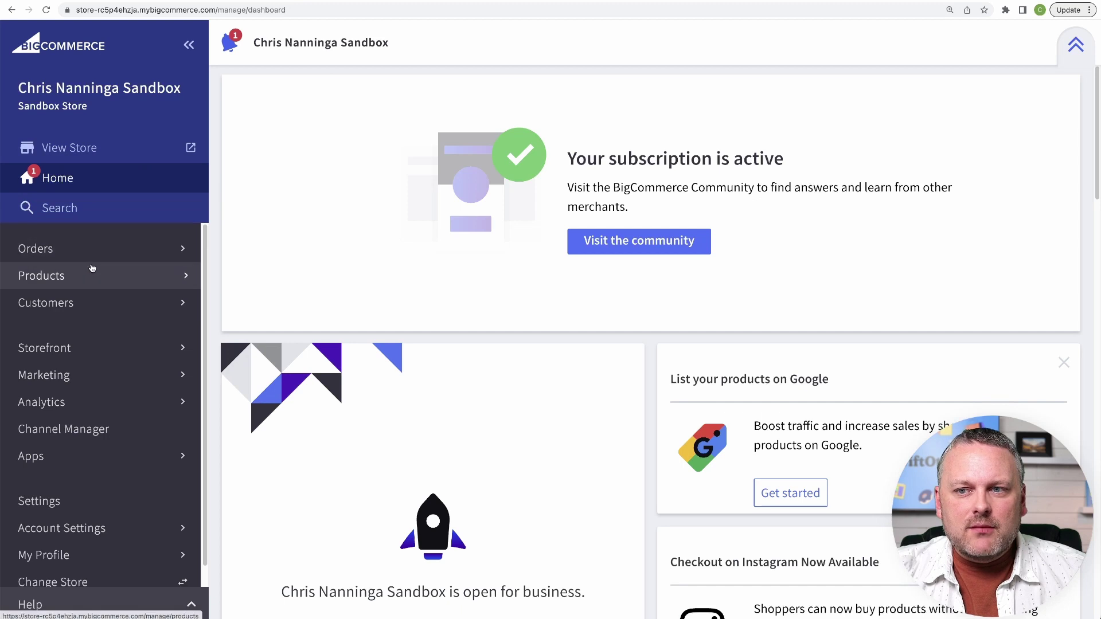
{"action": "left_click", "coordinate": [55, 348]}
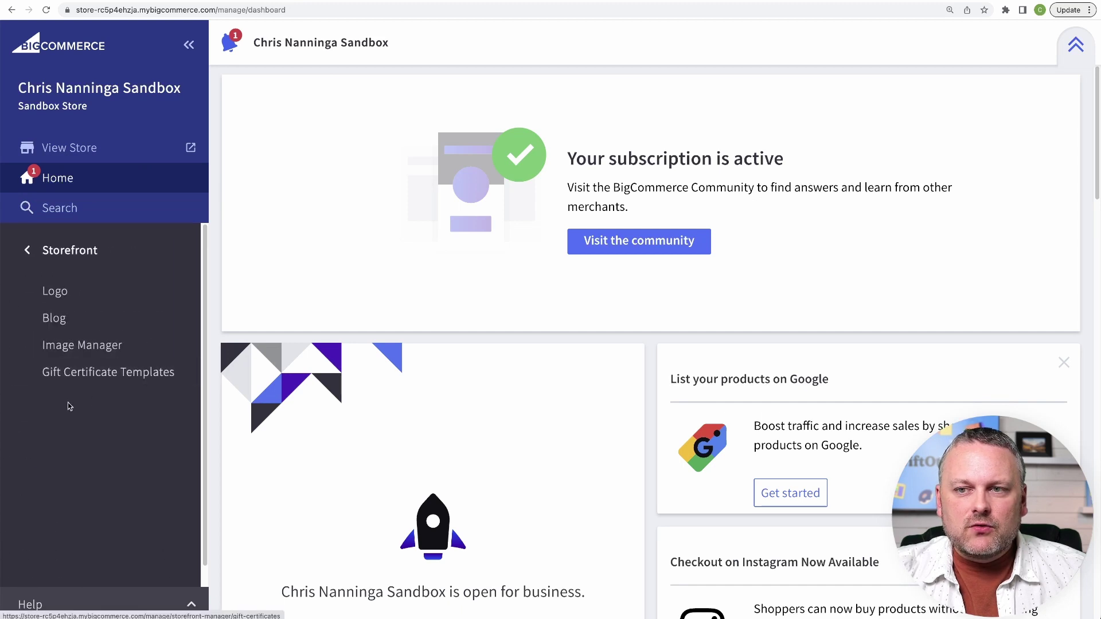
{"action": "left_click", "coordinate": [86, 347]}
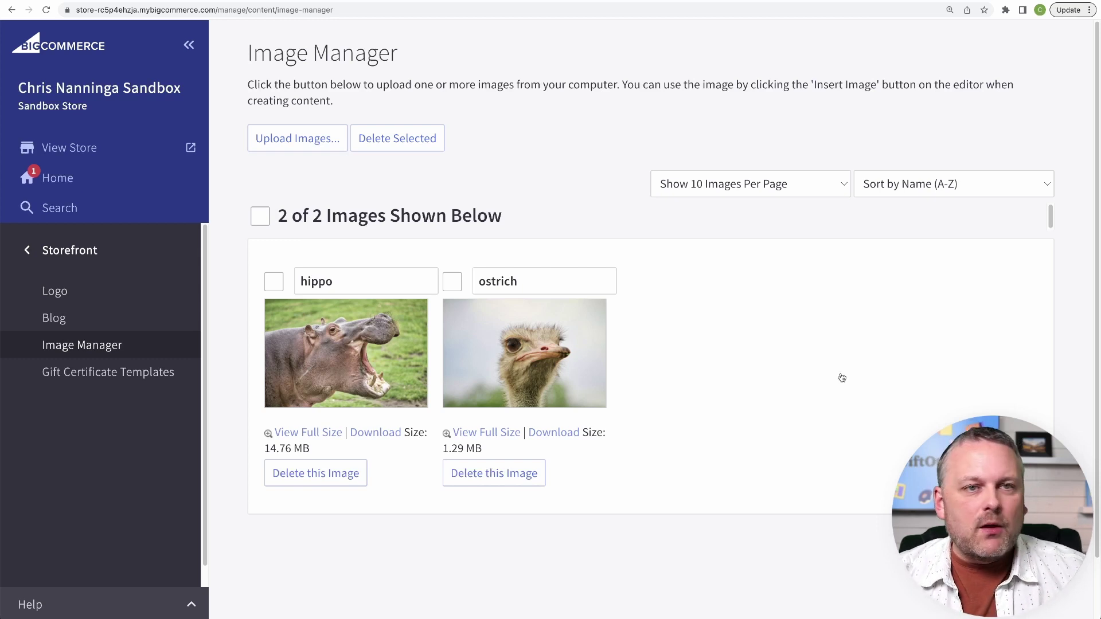
- Switch to Visual Studio Code and open home.html from the theme's templates/pages folder
{"action": "key", "text": "super+Tab"}
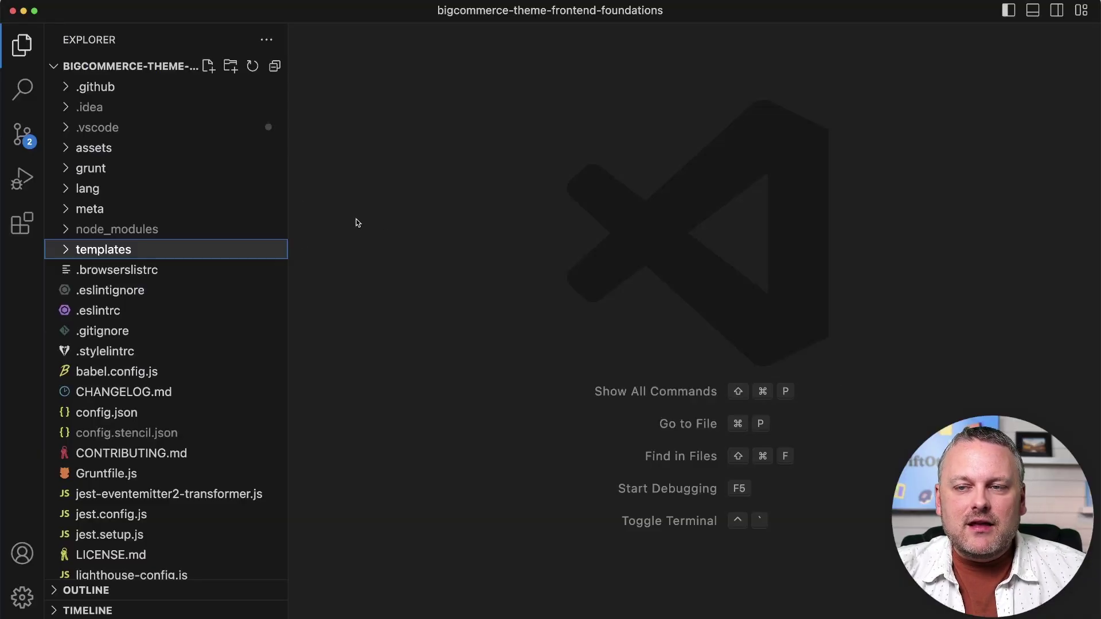
{"action": "left_click", "coordinate": [121, 253]}
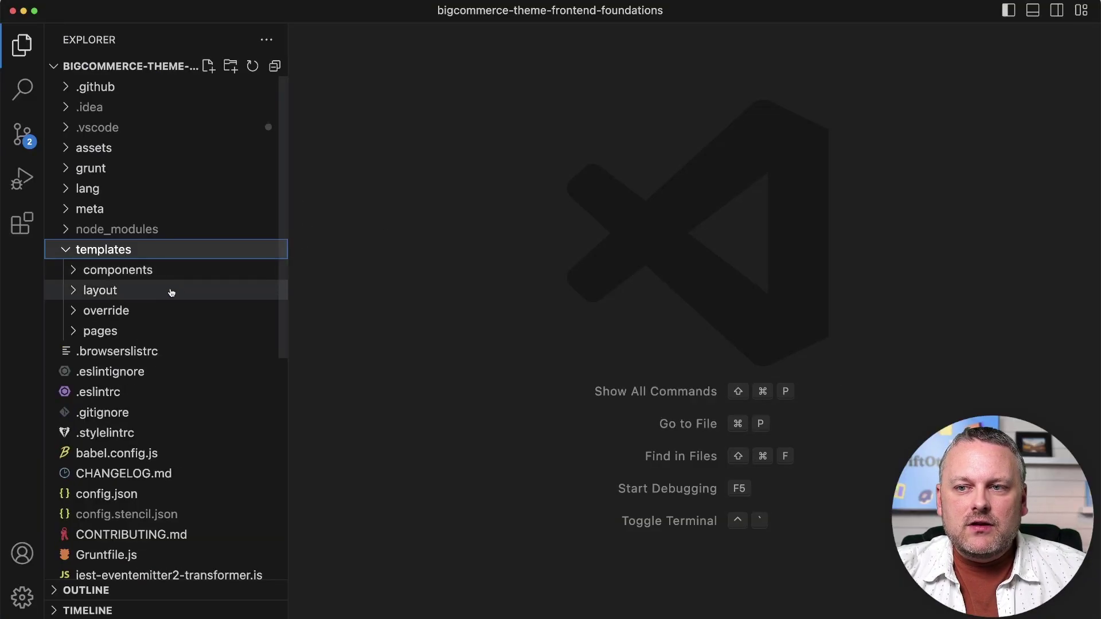
{"action": "left_click", "coordinate": [126, 331]}
{"action": "scroll", "coordinate": [169, 338], "scroll_direction": "down", "scroll_amount": 5}
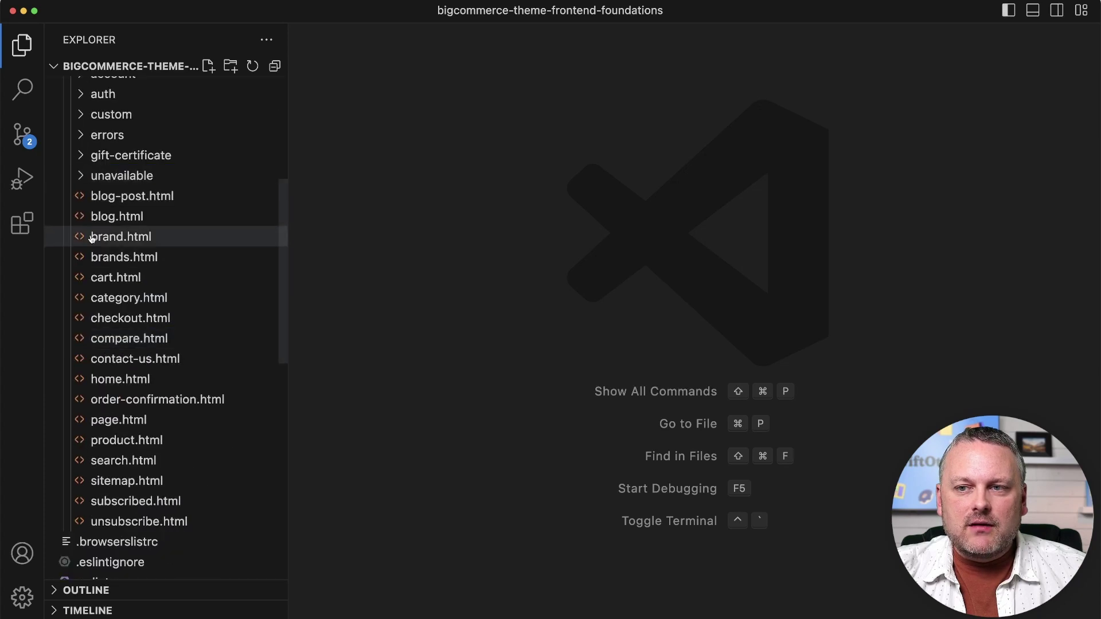
{"action": "left_click", "coordinate": [241, 379]}
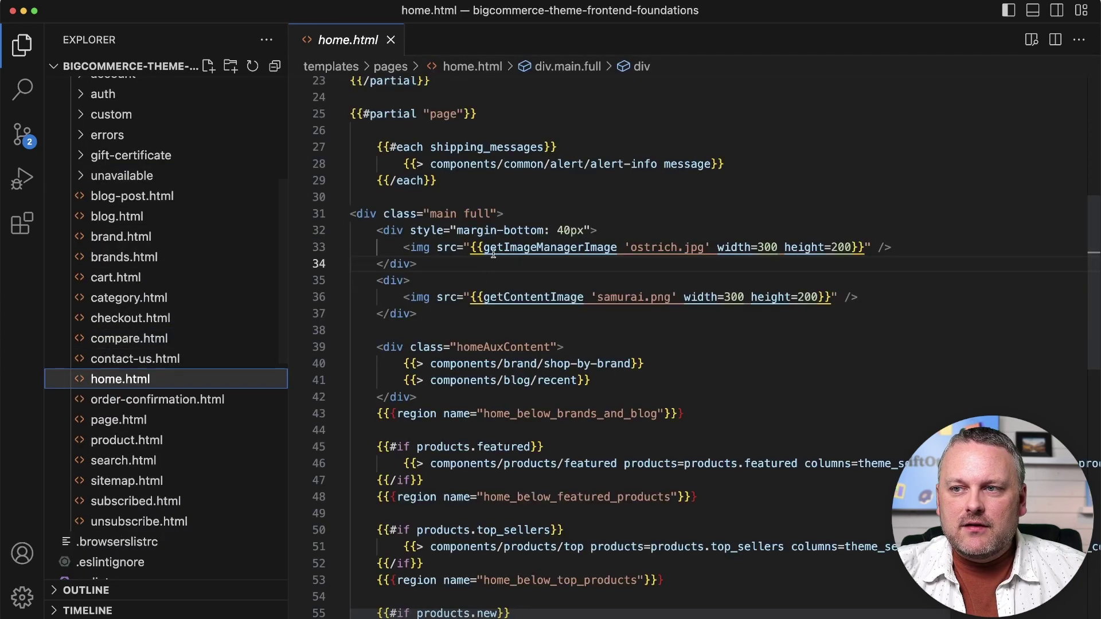
- Examine the homeAuxContent block and the getImageManagerImage tag for ostrich.jpg in the page markup
{"action": "left_click_drag", "start_coordinate": [370, 347], "coordinate": [466, 394]}
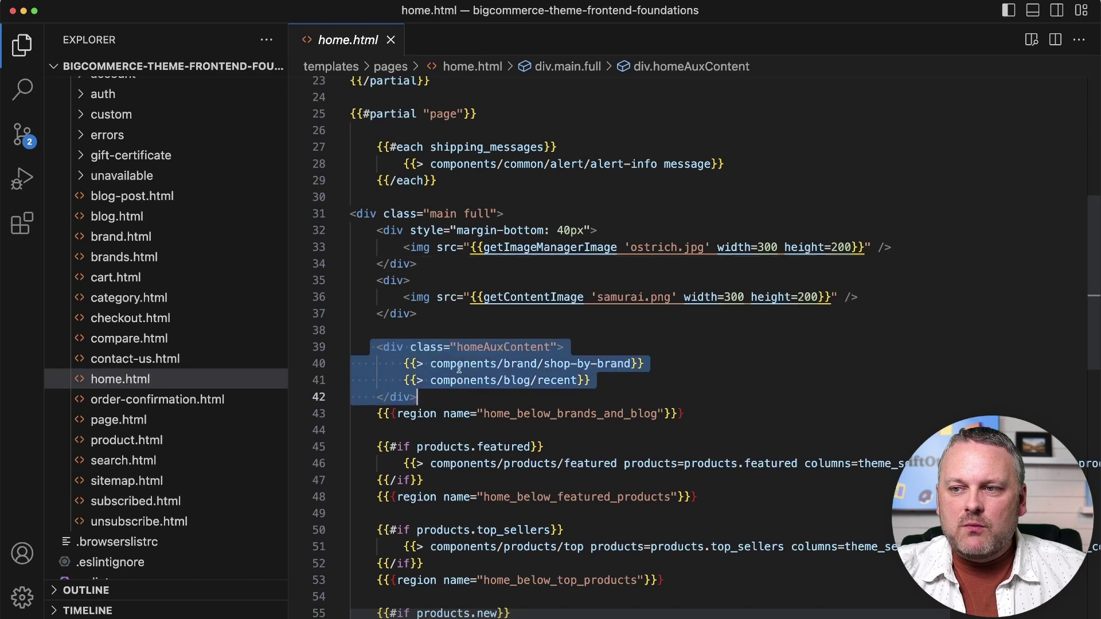
{"action": "left_click", "coordinate": [414, 265]}
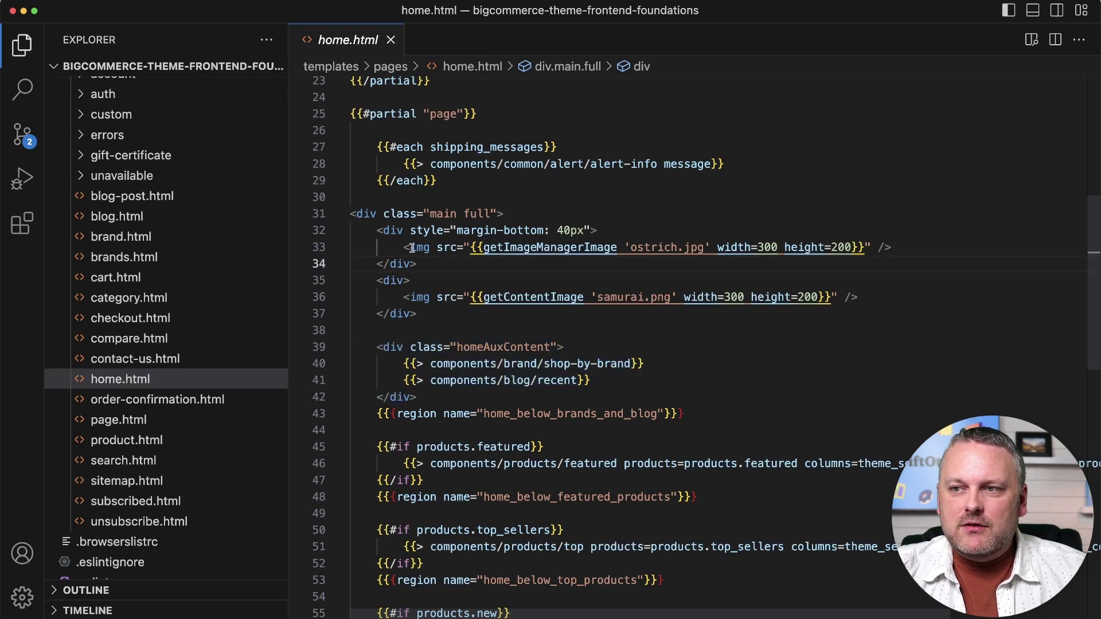
{"action": "left_click_drag", "start_coordinate": [404, 248], "coordinate": [879, 251]}
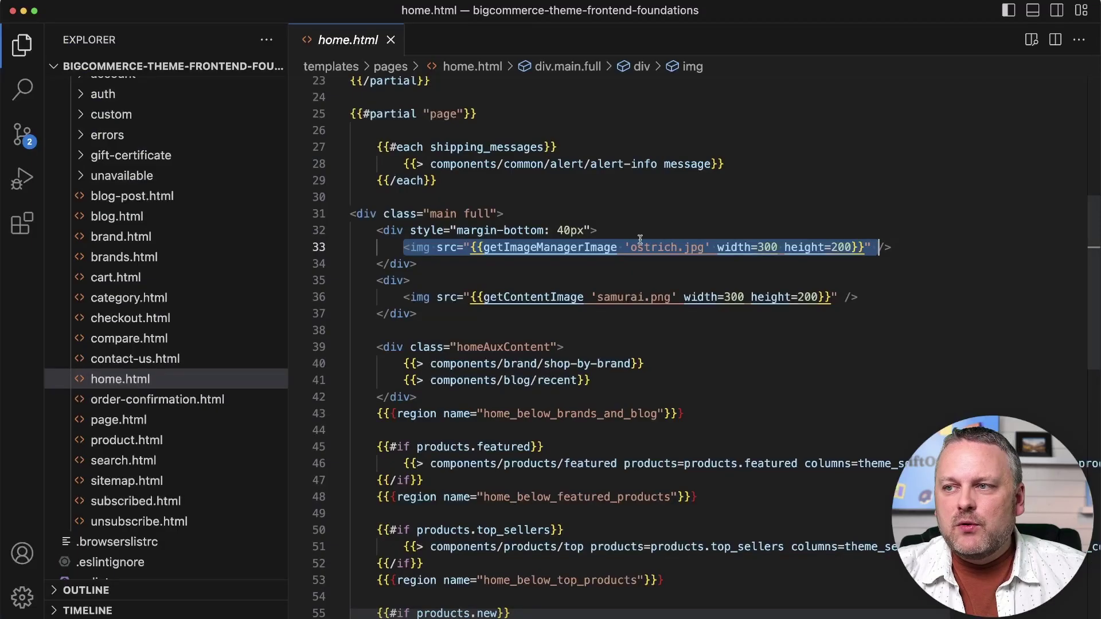
{"action": "left_click", "coordinate": [712, 233]}
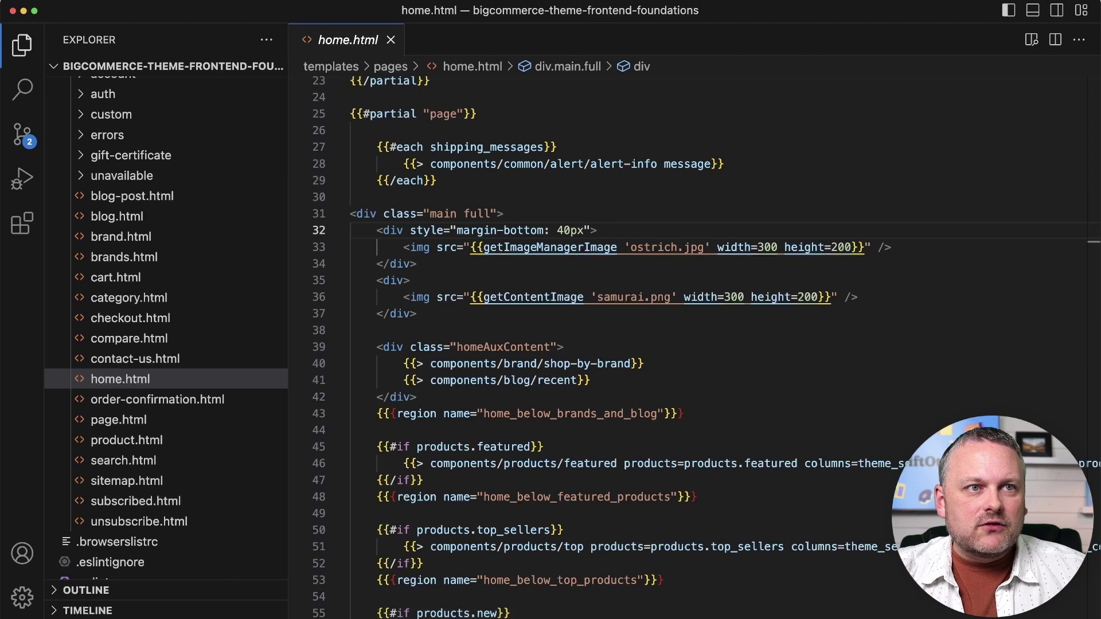
{"action": "left_click", "coordinate": [729, 265]}
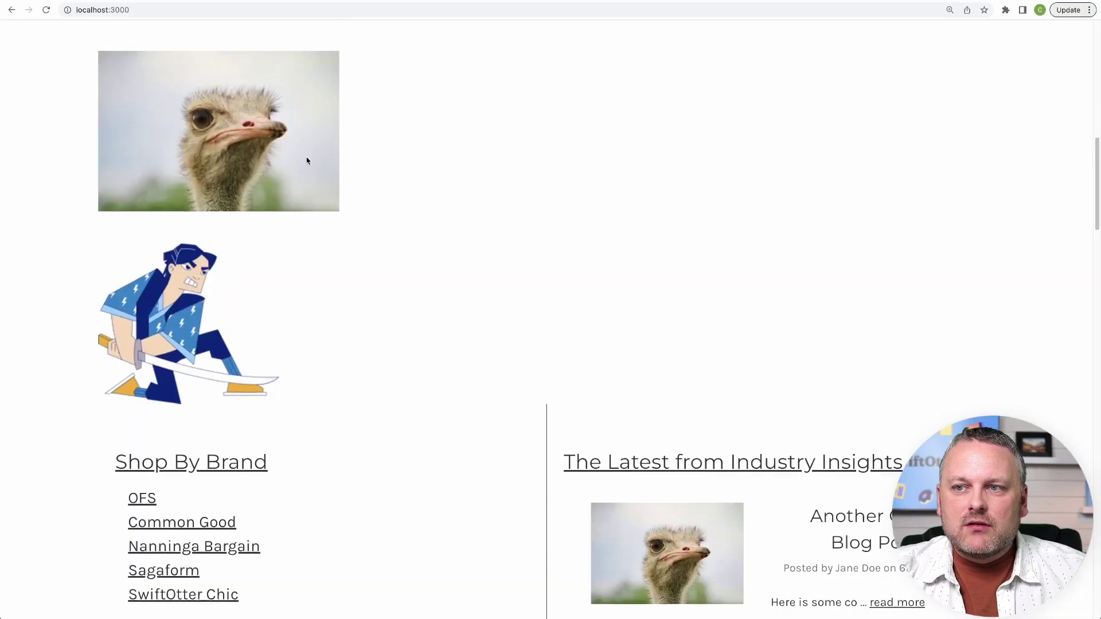
- Inspect the large ostrich image on the local storefront home page and preview its source URL
{"action": "scroll", "coordinate": [307, 160], "scroll_direction": "up", "scroll_amount": 3}
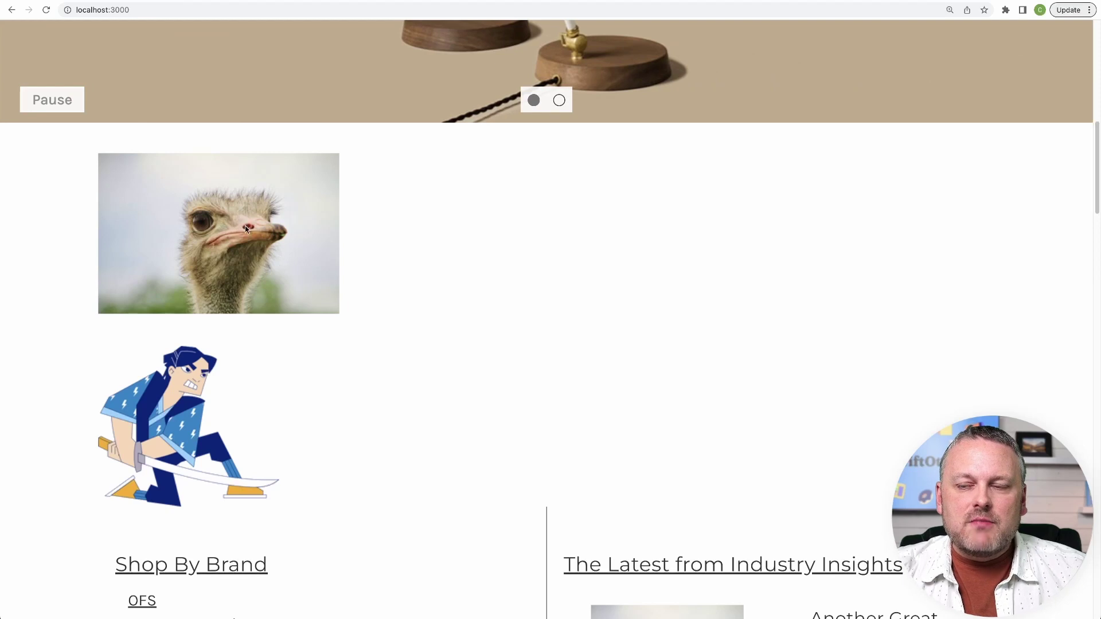
{"action": "scroll", "coordinate": [287, 267], "scroll_direction": "down", "scroll_amount": 3}
{"action": "scroll", "coordinate": [332, 247], "scroll_direction": "down", "scroll_amount": 1}
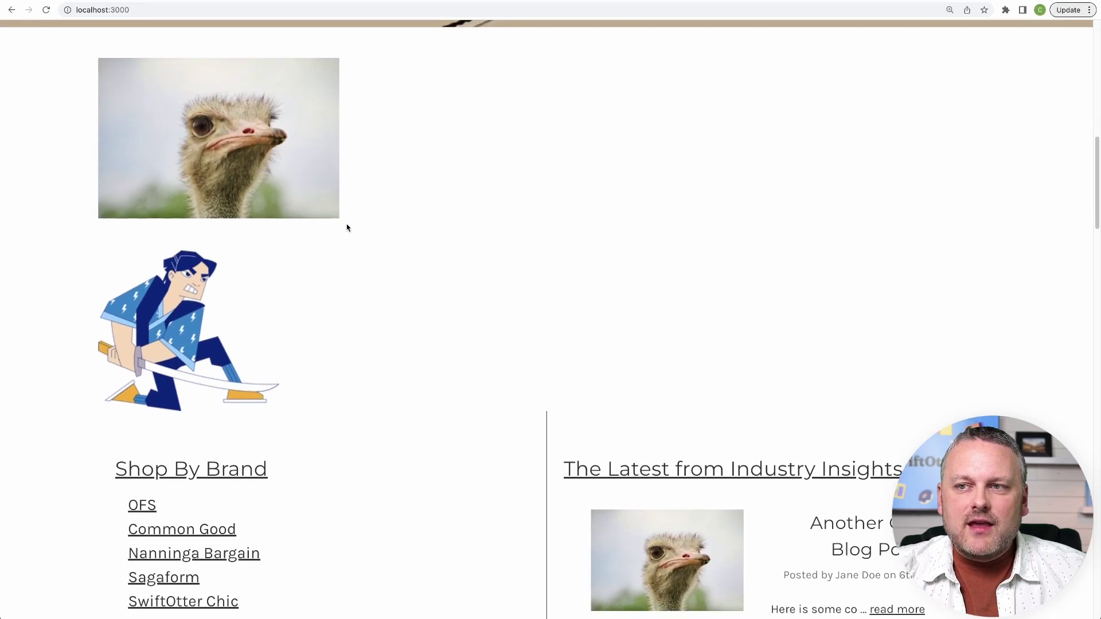
{"action": "scroll", "coordinate": [605, 530], "scroll_direction": "down", "scroll_amount": 2}
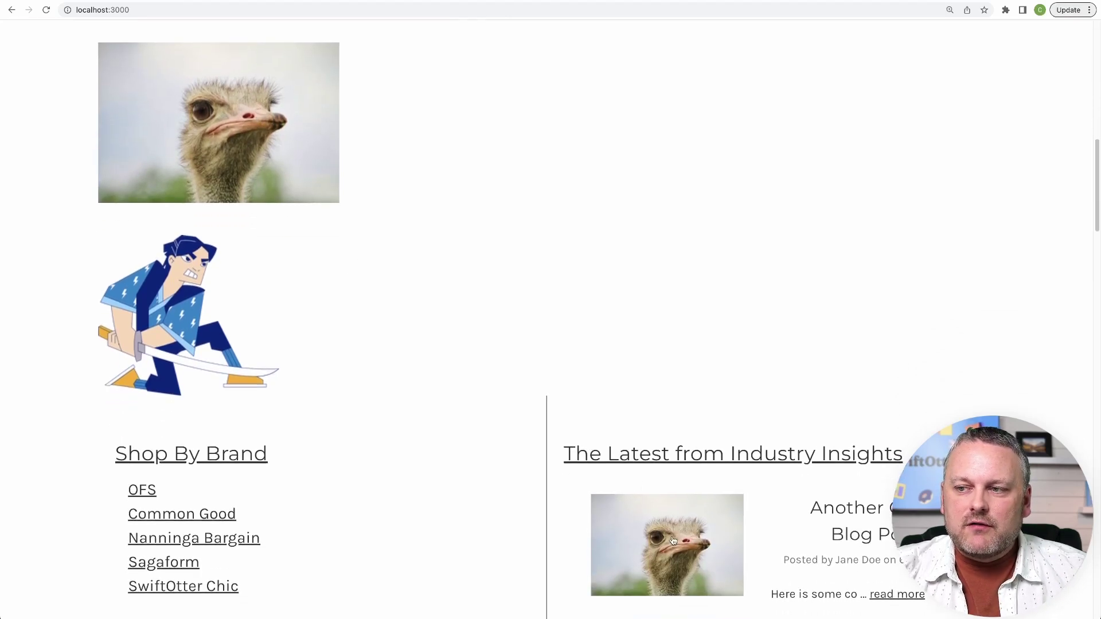
{"action": "right_click", "coordinate": [231, 86]}
{"action": "left_click", "coordinate": [295, 197]}
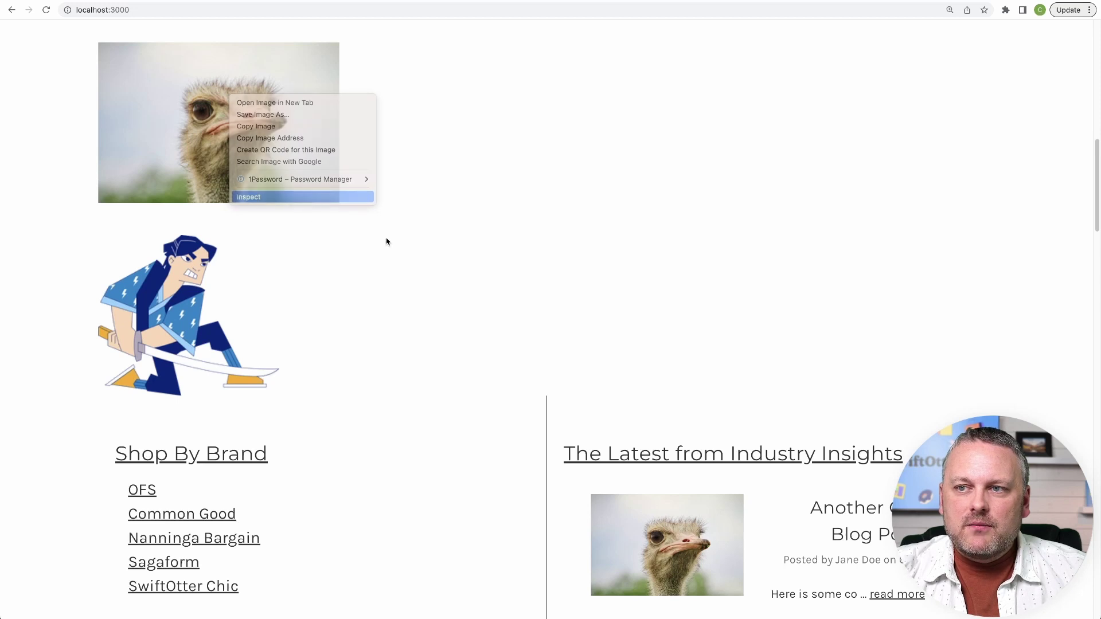
{"action": "mouse_move", "coordinate": [238, 488]}
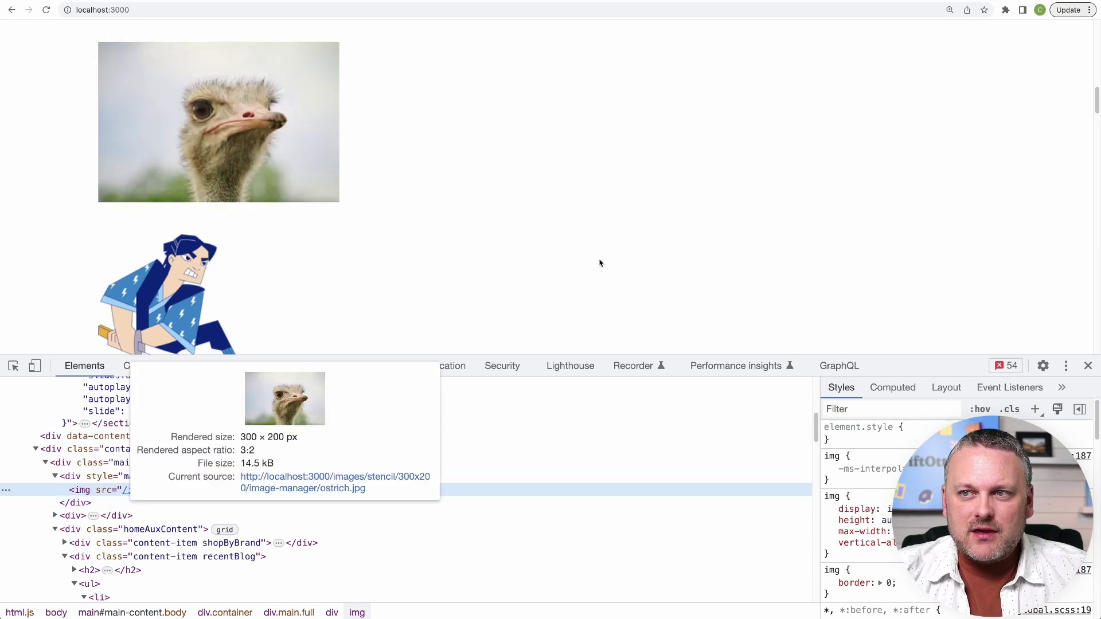
- Inspect the ostrich thumbnail of the "Another Great Blog Post" entry to examine its image URLs
{"action": "scroll", "coordinate": [597, 260], "scroll_direction": "down", "scroll_amount": 5}
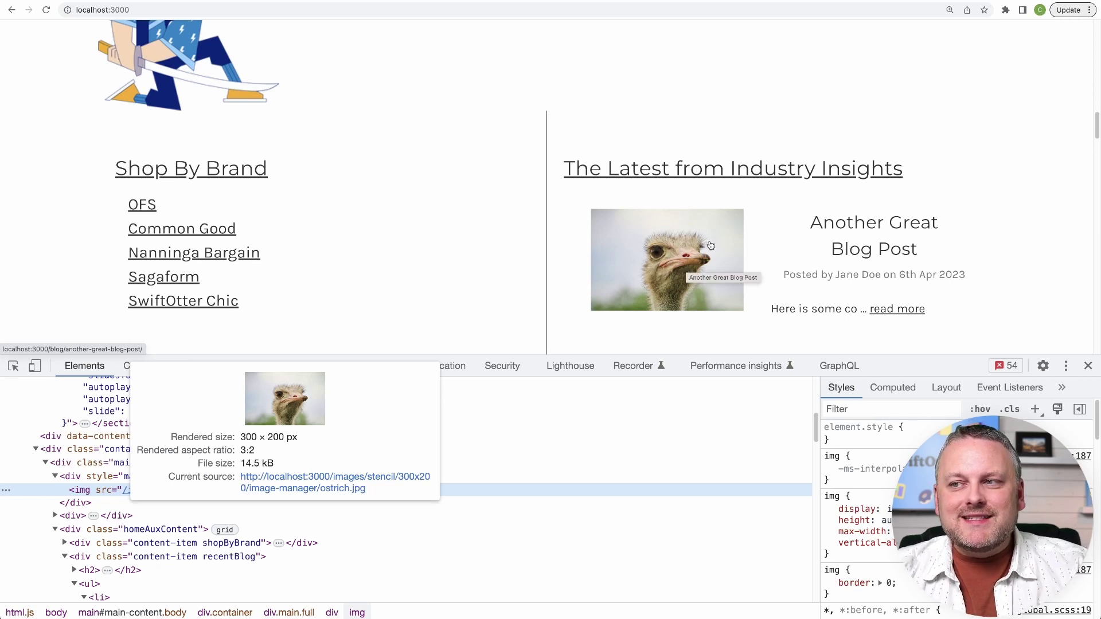
{"action": "right_click", "coordinate": [654, 248]}
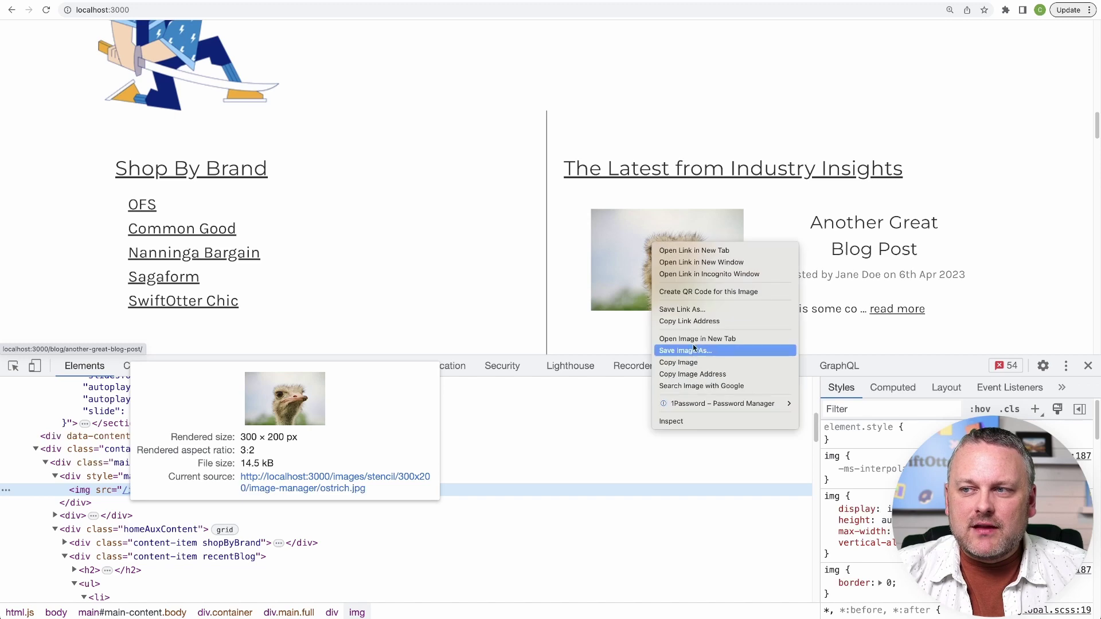
{"action": "left_click", "coordinate": [711, 423]}
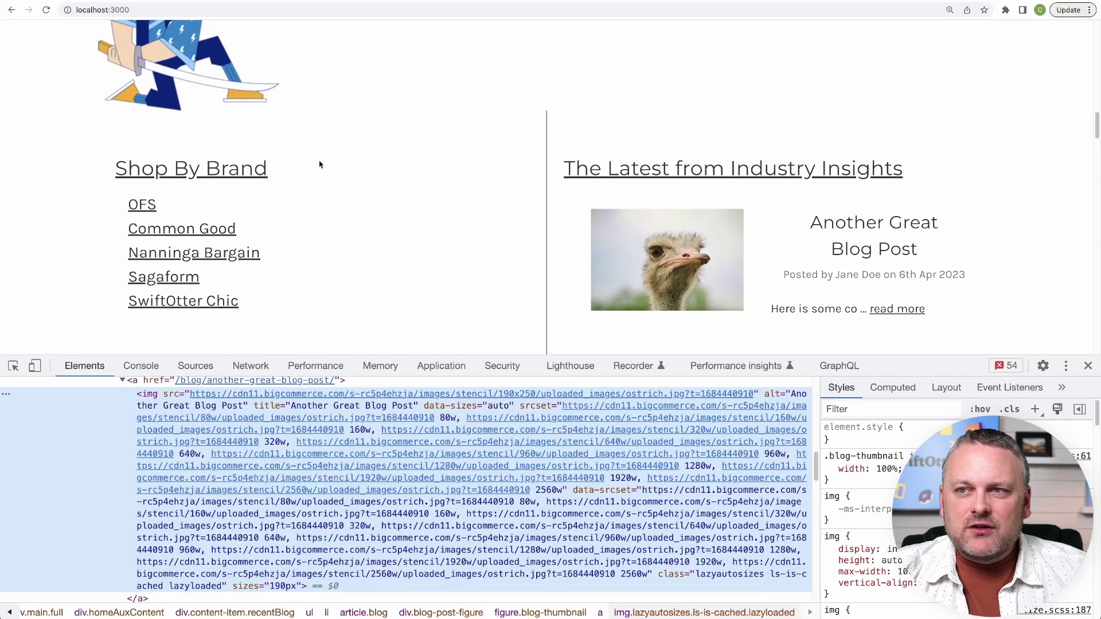
- Inspect the ostrich image above the samurai again and check its relative source path
{"action": "scroll", "coordinate": [362, 182], "scroll_direction": "up", "scroll_amount": 3}
{"action": "scroll", "coordinate": [455, 238], "scroll_direction": "up", "scroll_amount": 1}
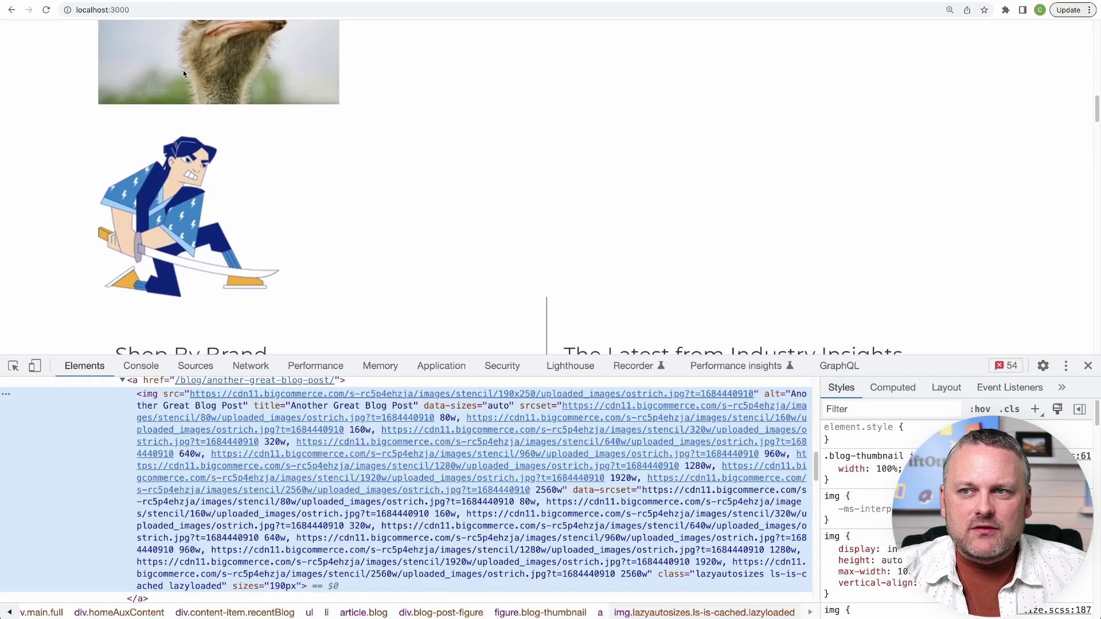
{"action": "right_click", "coordinate": [183, 70]}
{"action": "left_click", "coordinate": [255, 177]}
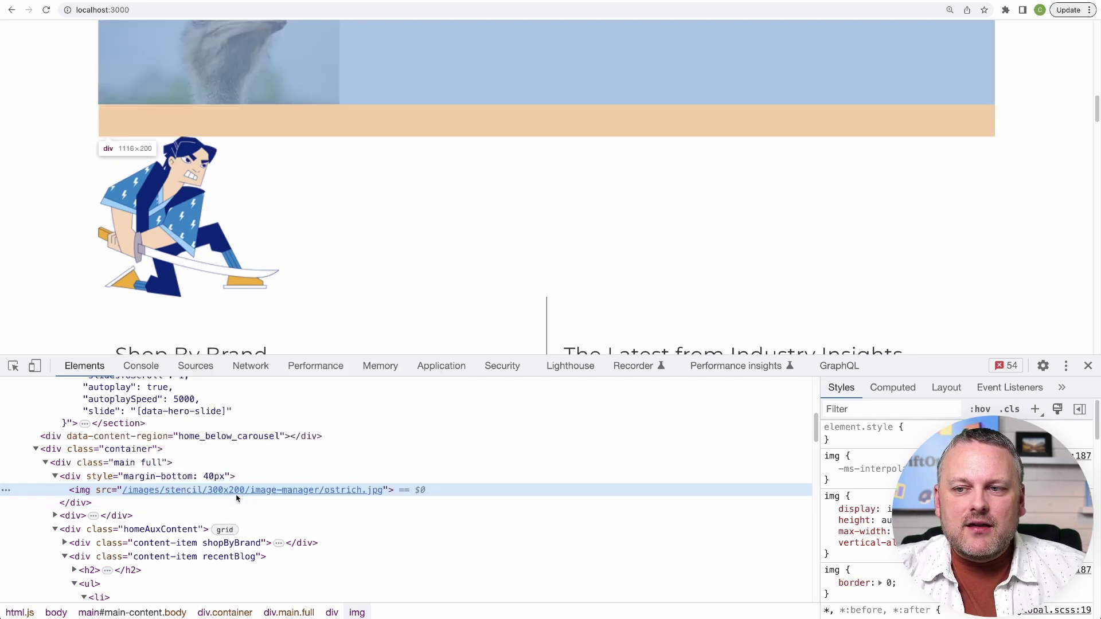
{"action": "mouse_move", "coordinate": [236, 499]}
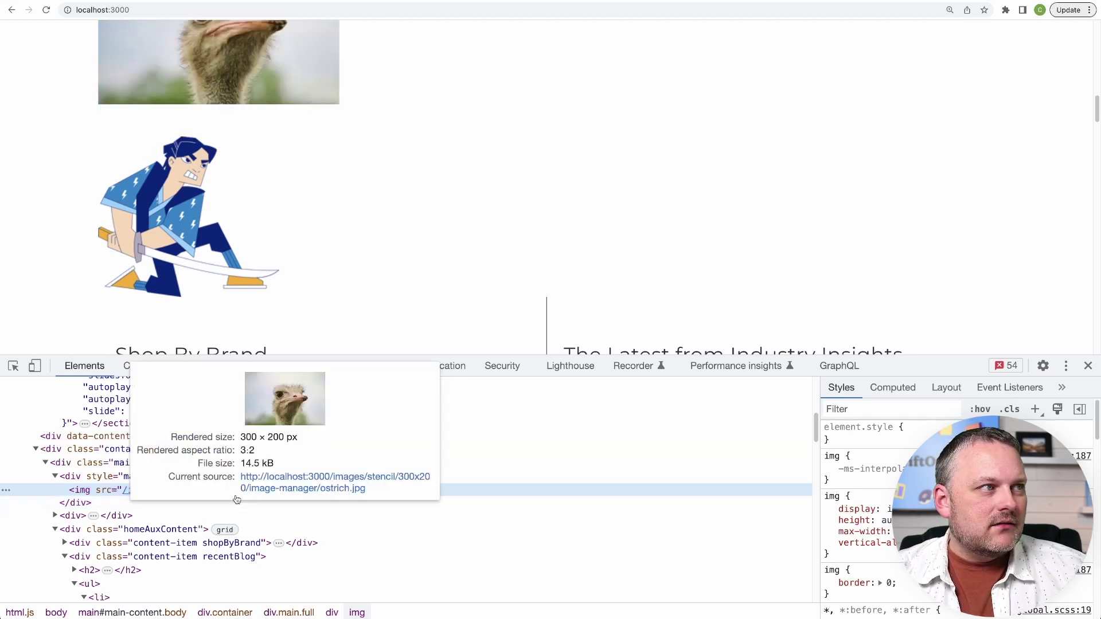
- Switch to Visual Studio Code and remove height=200 from the getImageManagerImage tag for ostrich.jpg in home.html
{"action": "key", "text": "super+Tab"}
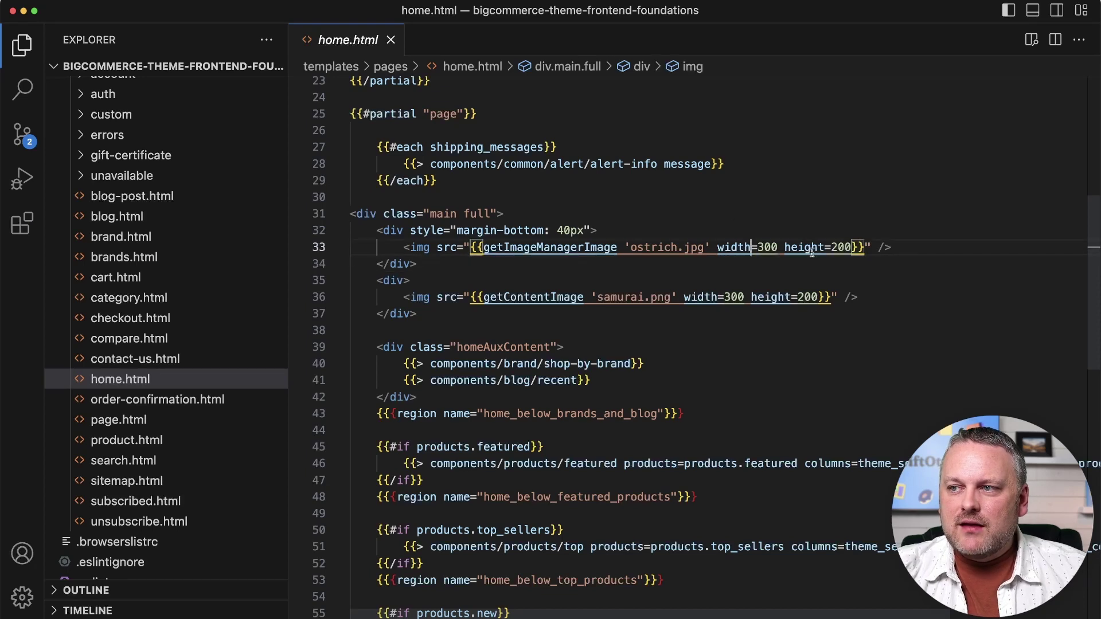
{"action": "left_click", "coordinate": [783, 248]}
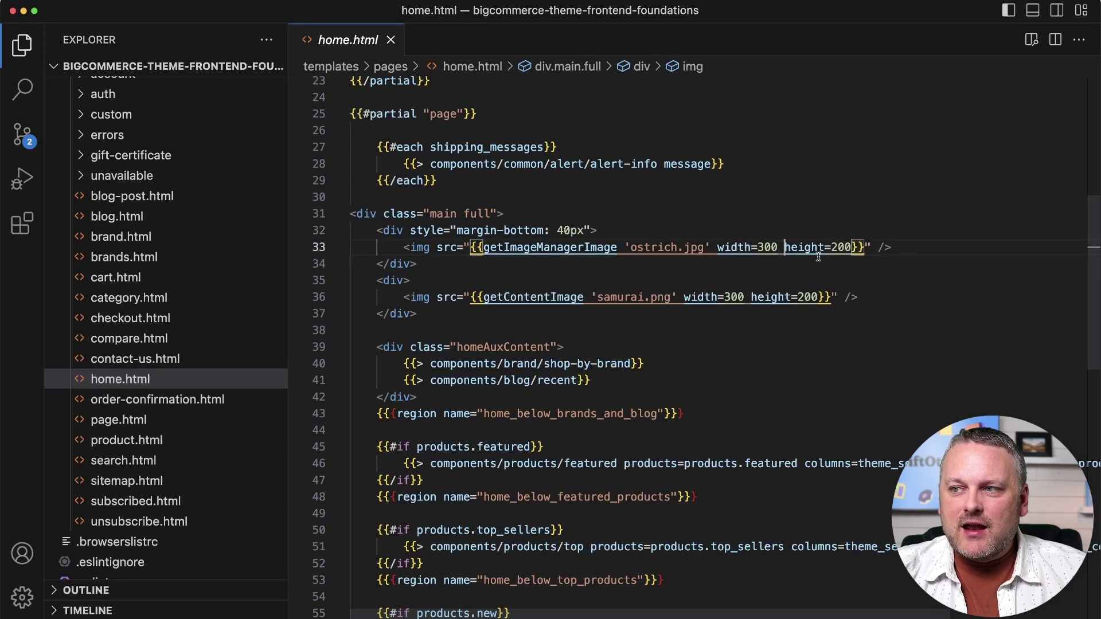
{"action": "key", "text": "shift+End"}
{"action": "key", "text": "shift+Left"}
{"action": "key", "text": "shift+Left"}
{"action": "key", "text": "shift+Left"}
{"action": "key", "text": "shift+Left"}
{"action": "key", "text": "shift+Left"}
{"action": "key", "text": "shift+Left"}
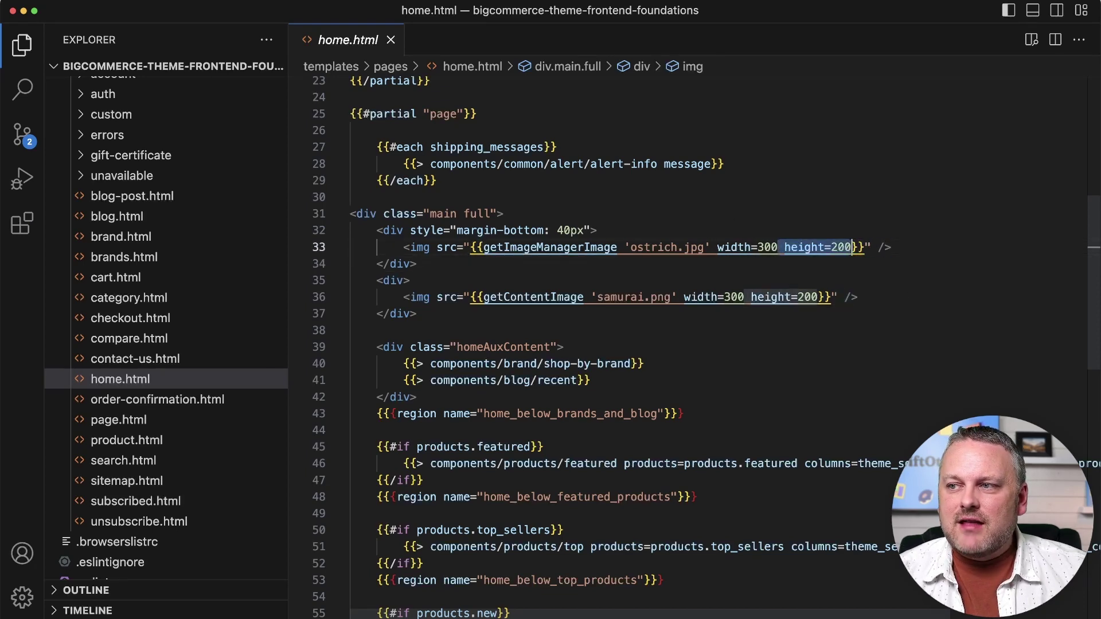
{"action": "key", "text": "BackSpace"}
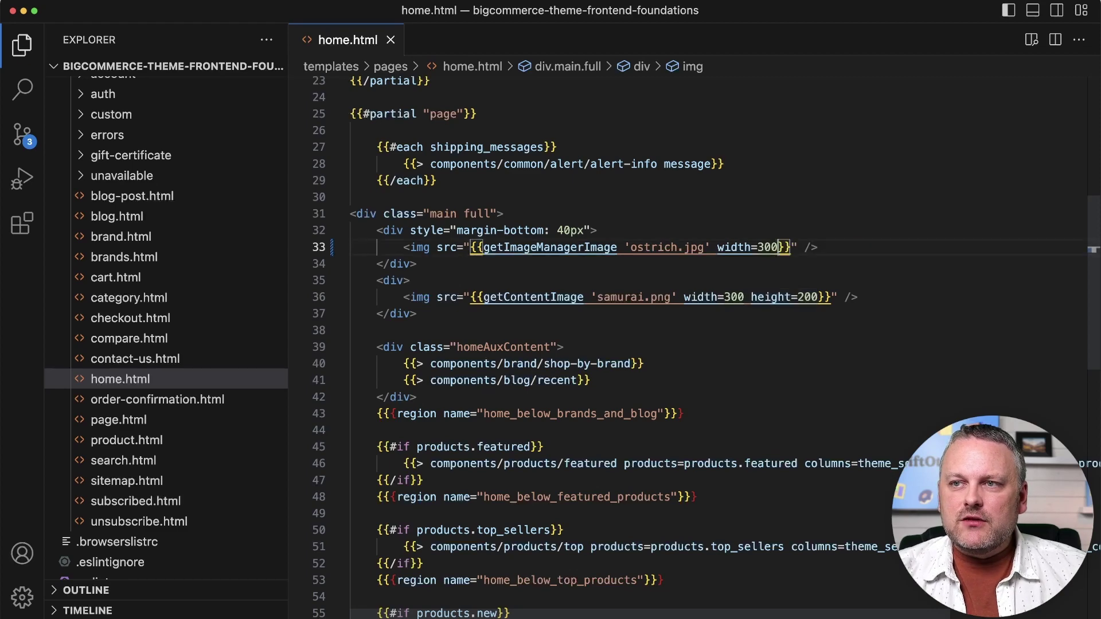
- Return to the local storefront in Chrome and inspect the ostrich image to check its source path
{"action": "key", "text": "super+Tab"}
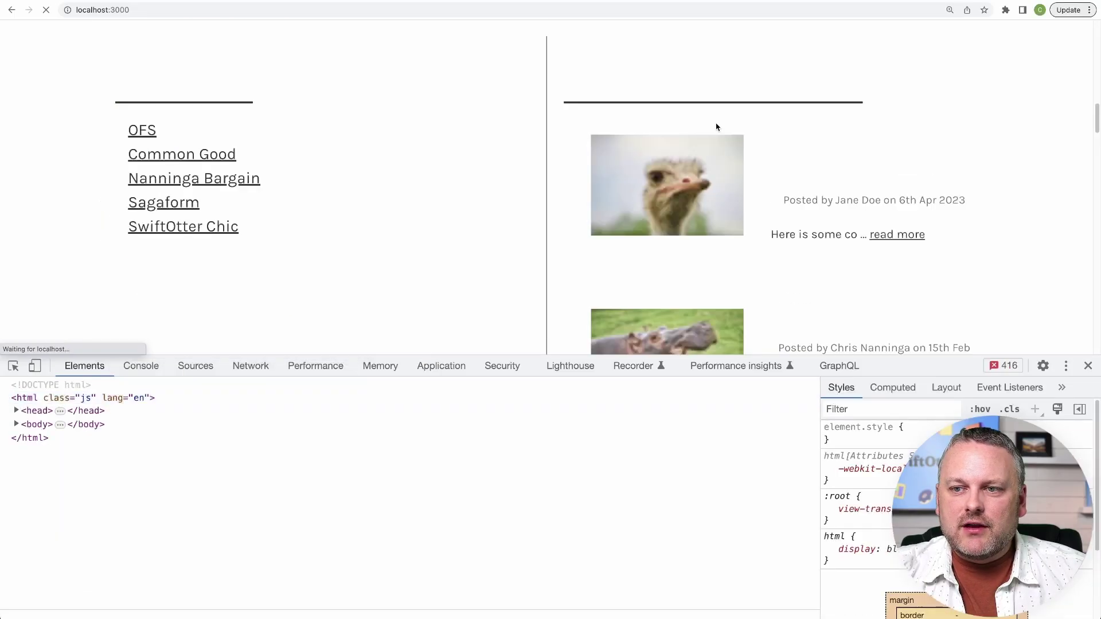
{"action": "right_click", "coordinate": [265, 140]}
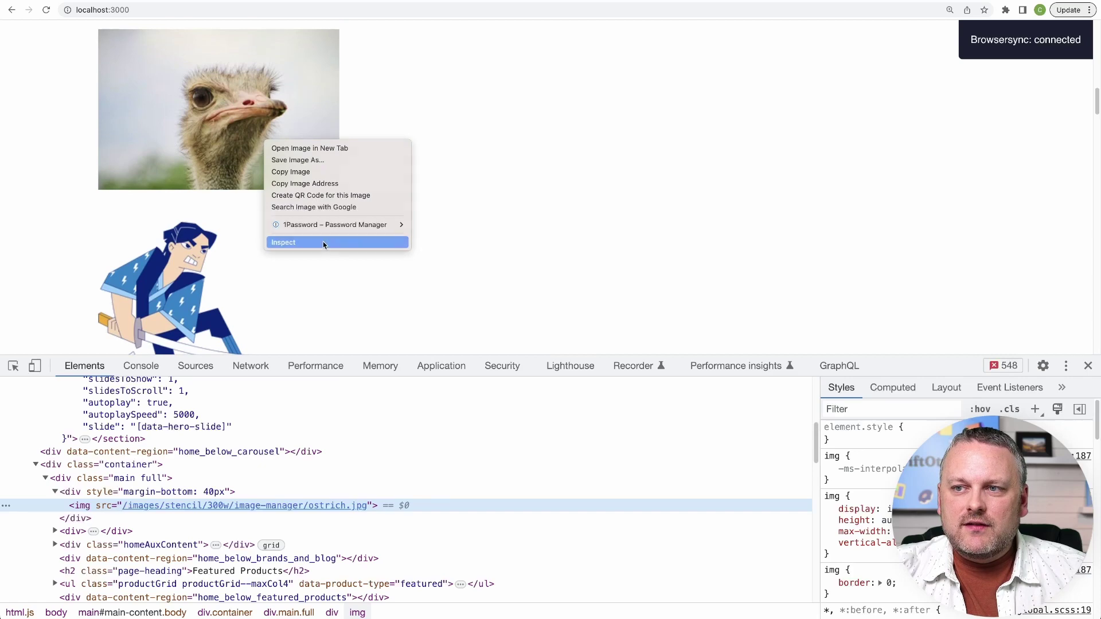
{"action": "left_click", "coordinate": [324, 245]}
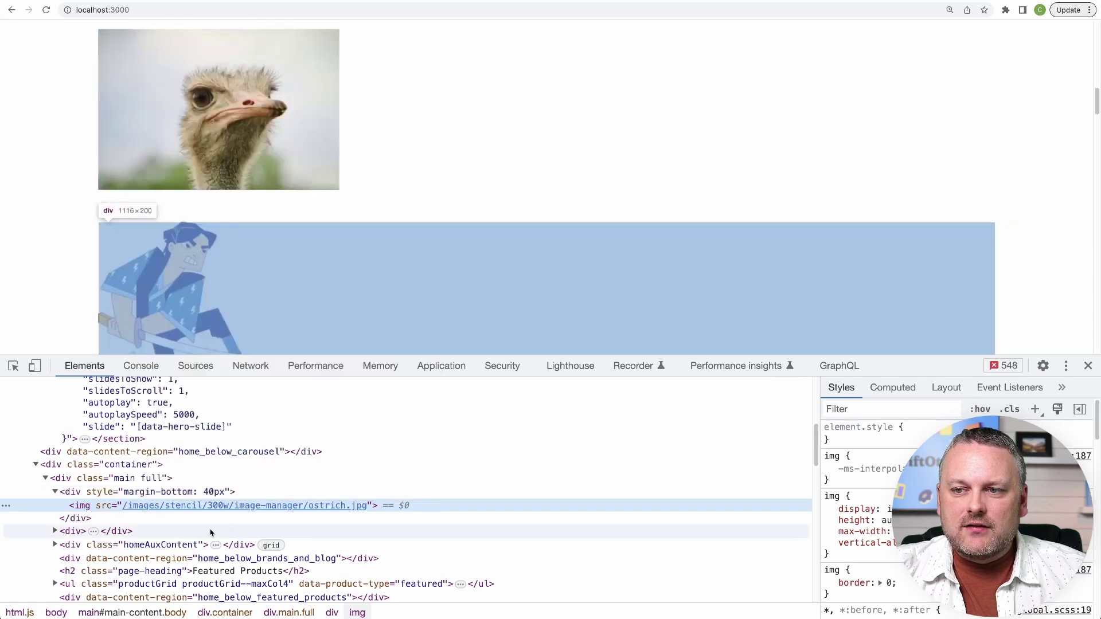
{"action": "mouse_move", "coordinate": [218, 513]}
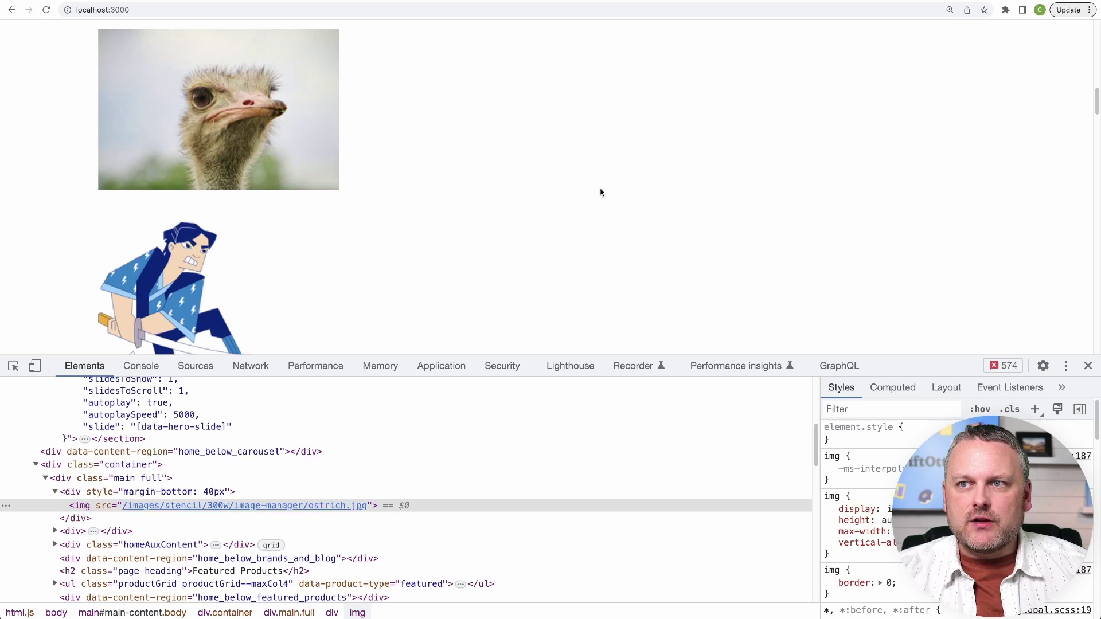
- Open the store settings in the BigCommerce control panel and find the file access entry among the Advanced settings
{"action": "left_click", "coordinate": [218, 2]}
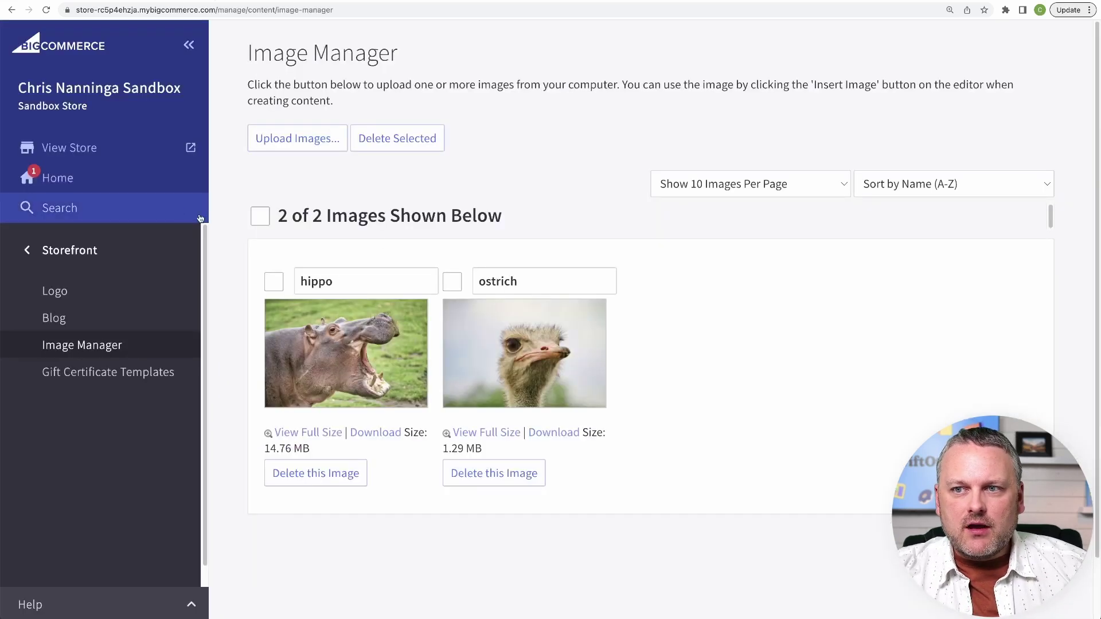
{"action": "scroll", "coordinate": [124, 355], "scroll_direction": "down", "scroll_amount": 1}
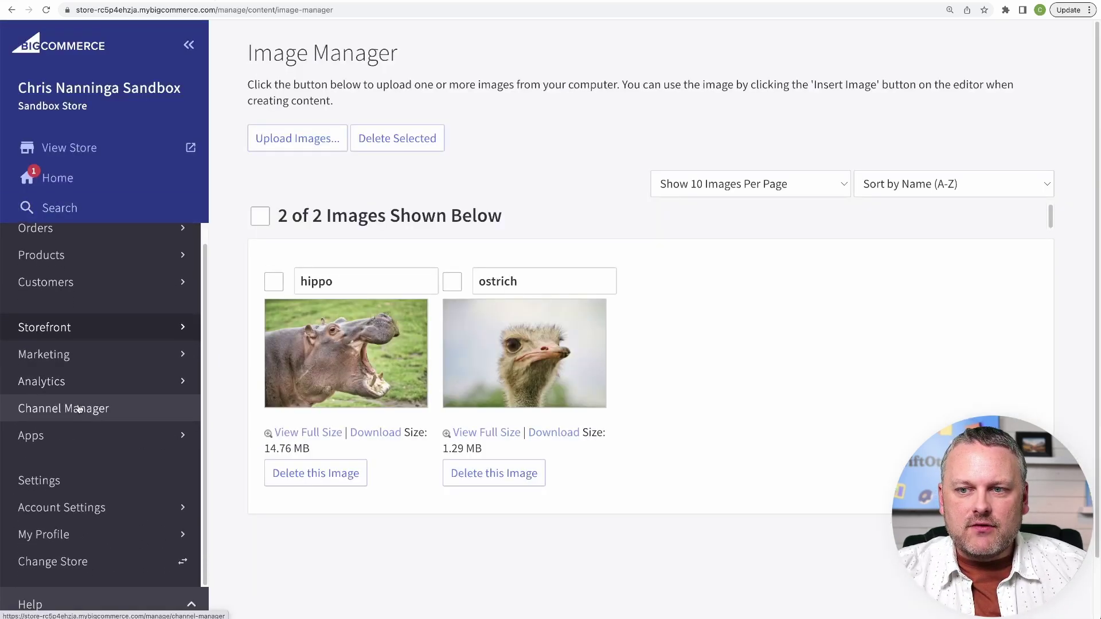
{"action": "left_click", "coordinate": [102, 485]}
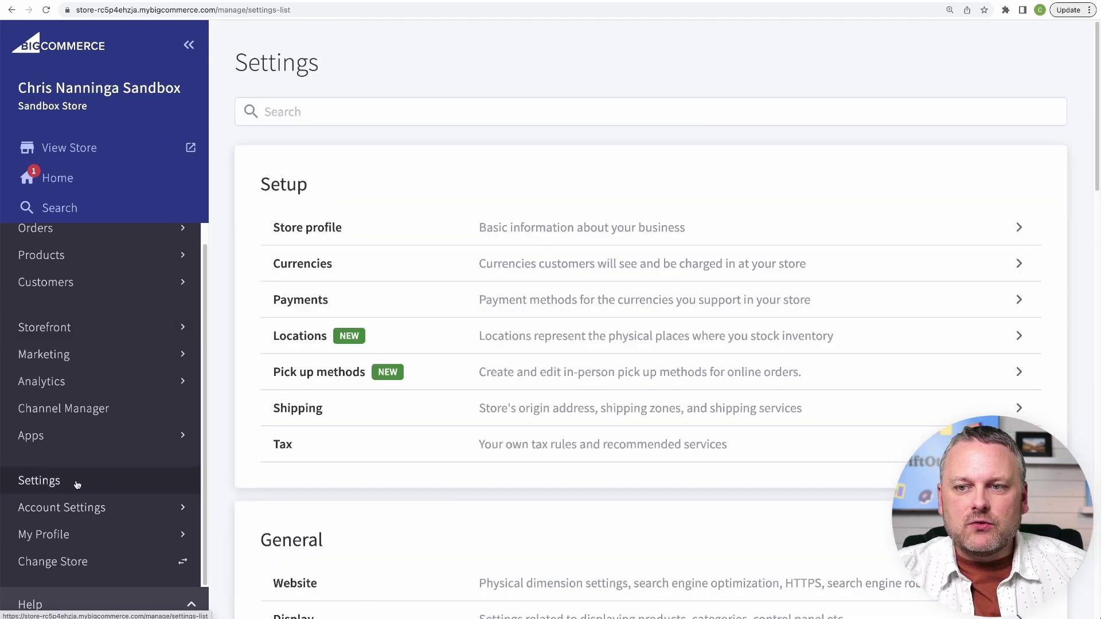
{"action": "scroll", "coordinate": [451, 431], "scroll_direction": "down", "scroll_amount": 10}
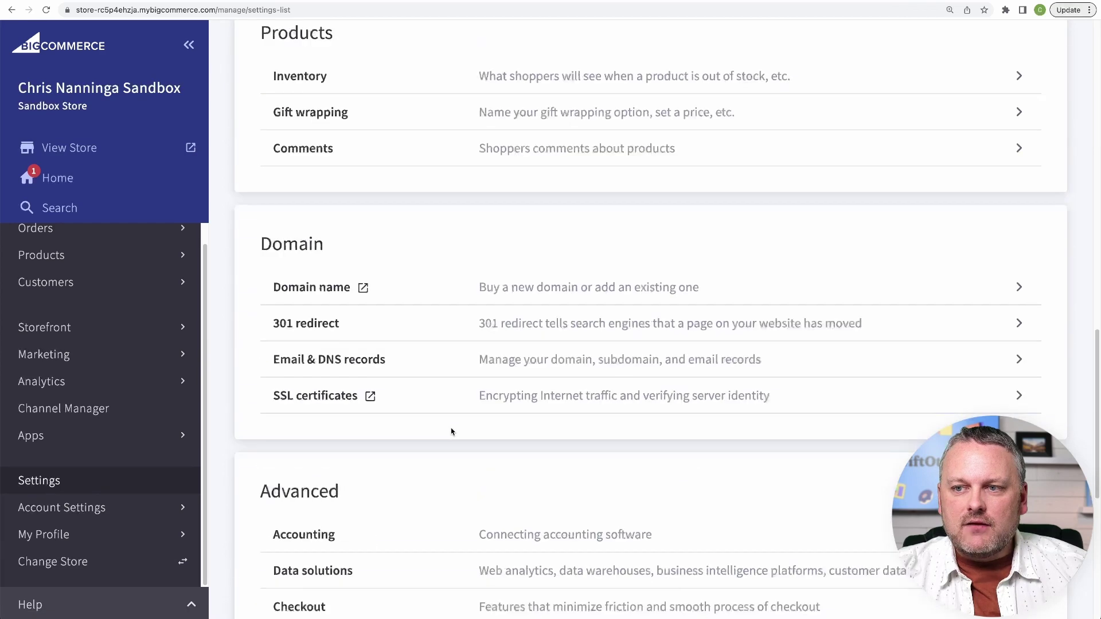
{"action": "scroll", "coordinate": [452, 431], "scroll_direction": "down", "scroll_amount": 5}
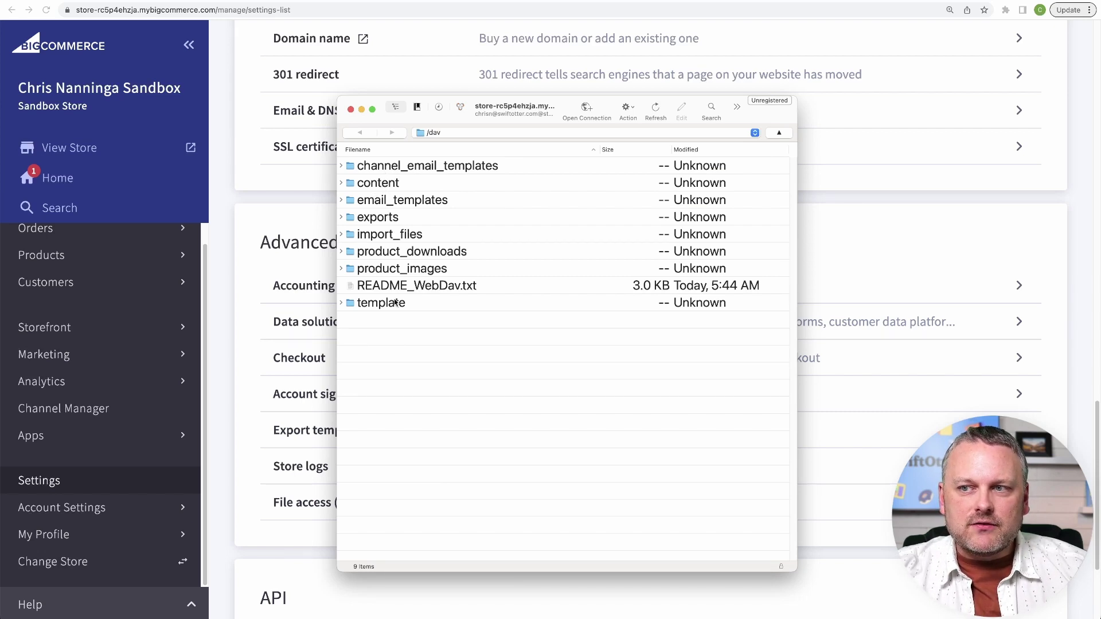
- Examine the product_images/uploaded_images folder over WebDAV, then collapse product_images and expand the content folder
{"action": "left_click", "coordinate": [341, 270]}
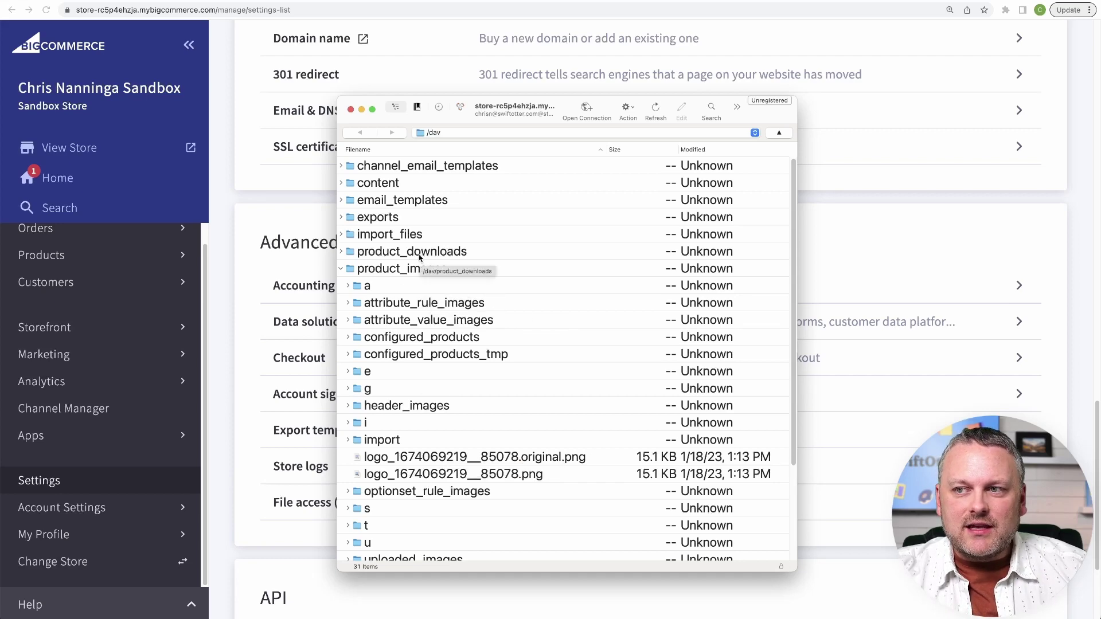
{"action": "scroll", "coordinate": [393, 418], "scroll_direction": "down", "scroll_amount": 5}
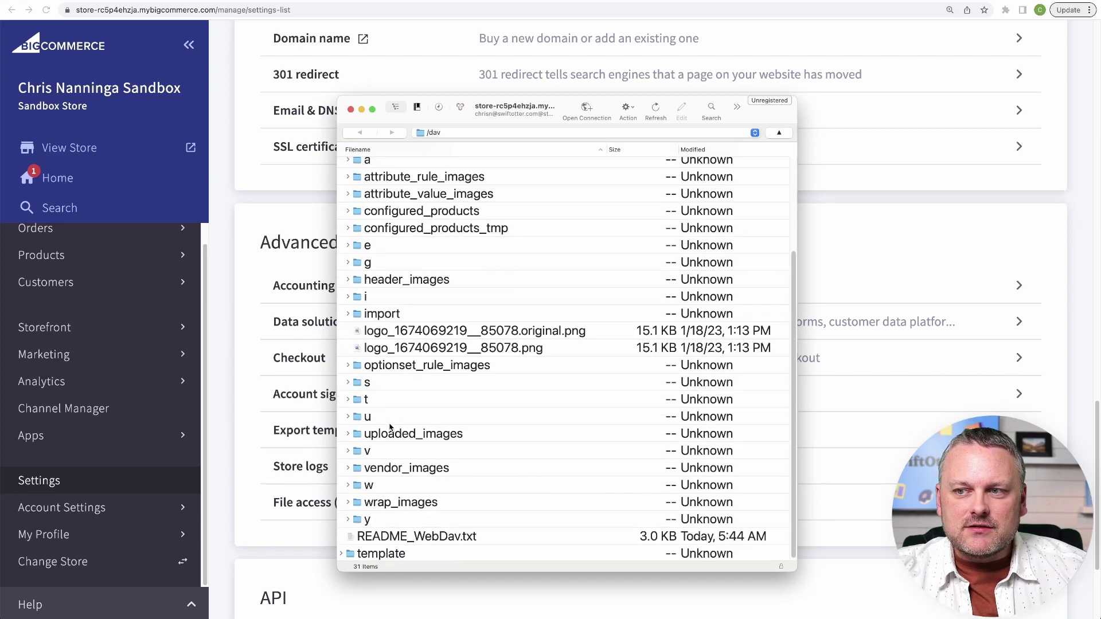
{"action": "left_click", "coordinate": [348, 432]}
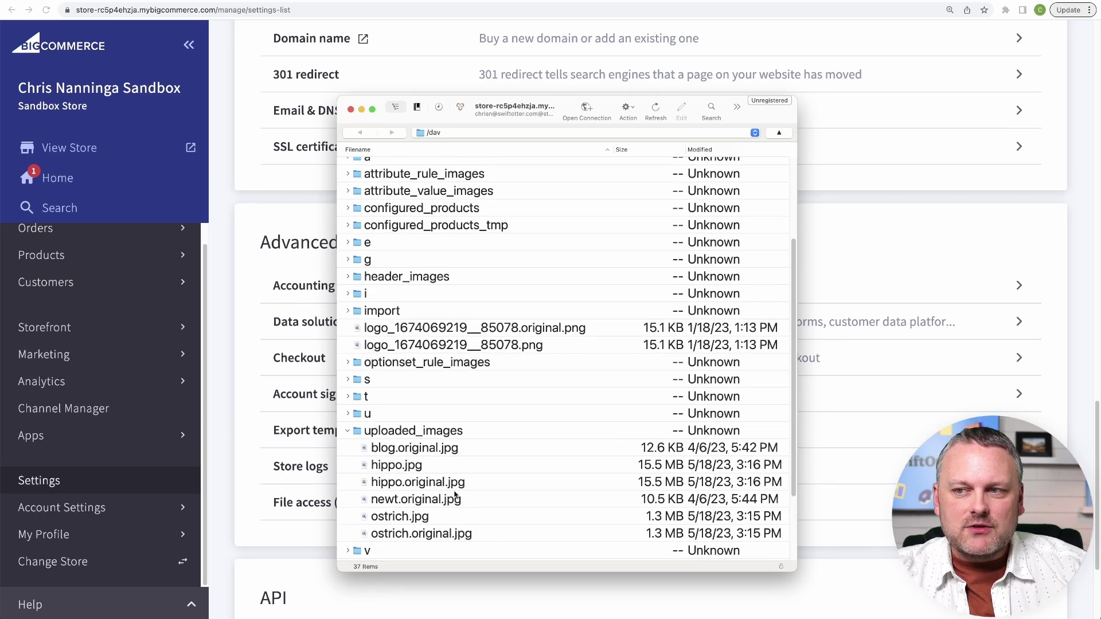
{"action": "scroll", "coordinate": [400, 491], "scroll_direction": "up", "scroll_amount": 5}
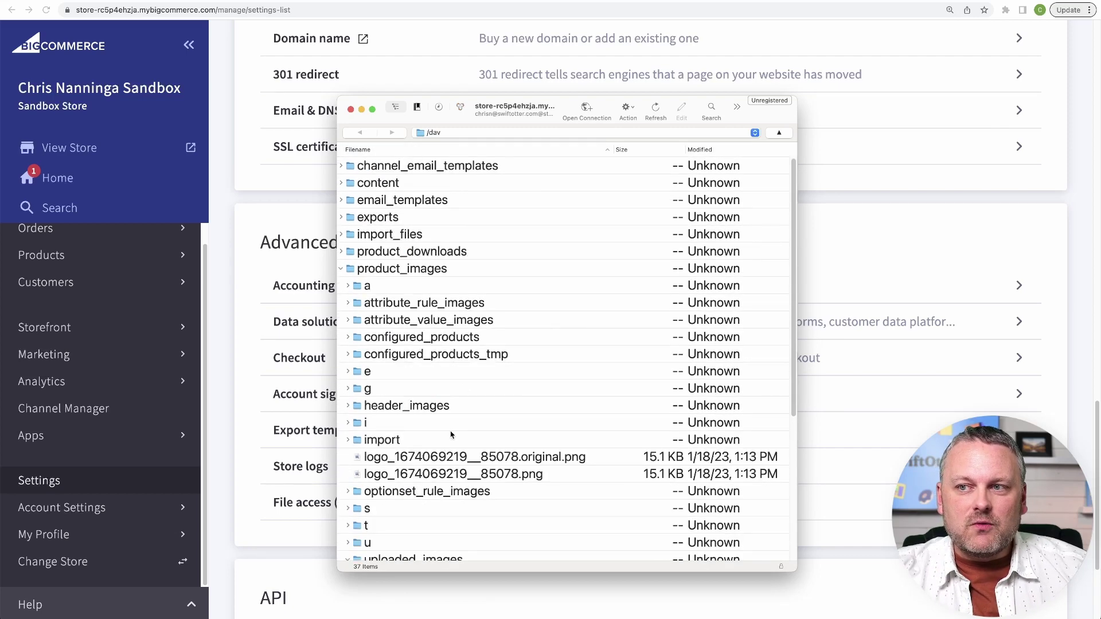
{"action": "left_click", "coordinate": [341, 270]}
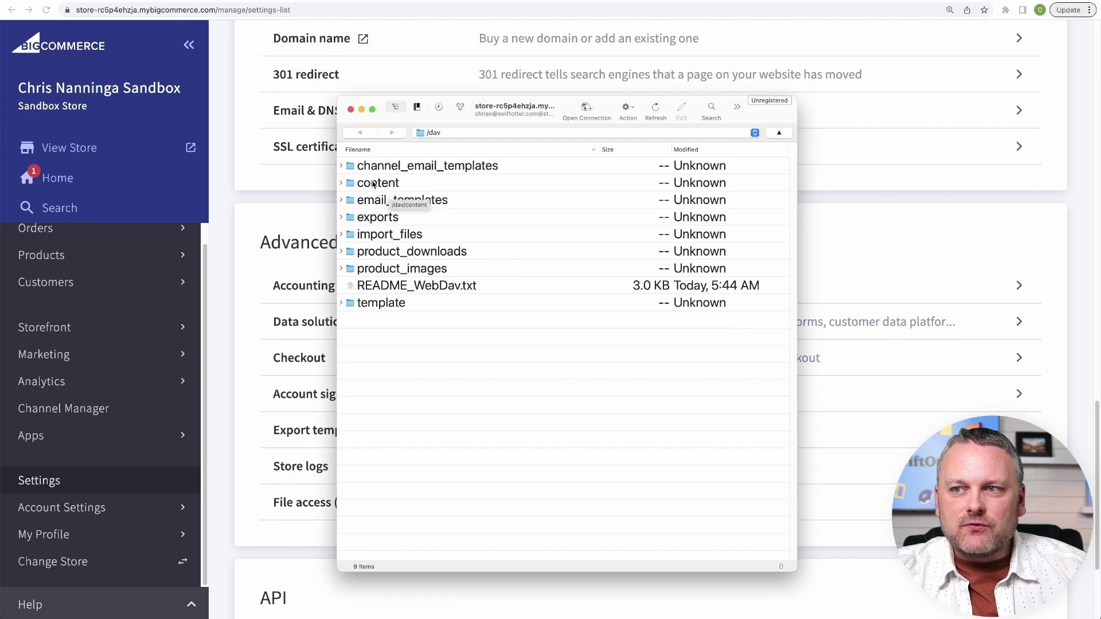
{"action": "left_click", "coordinate": [341, 184]}
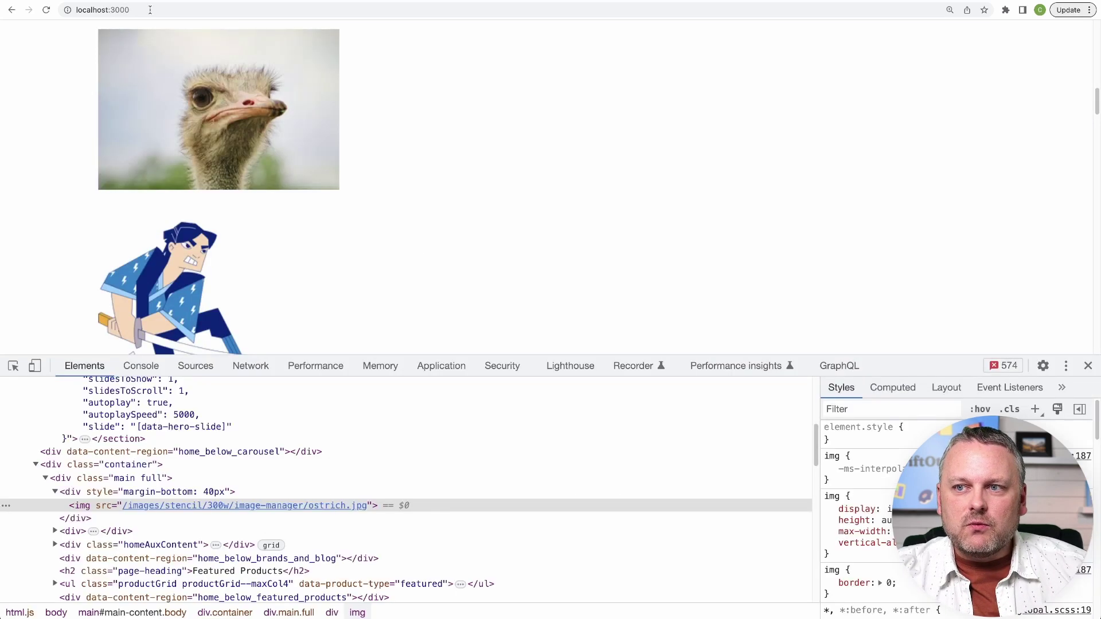
- Return to home.html in Visual Studio Code and compare the getContentImage tag for samurai.png with the getImageManagerImage helper
{"action": "scroll", "coordinate": [169, 254], "scroll_direction": "down", "scroll_amount": 3}
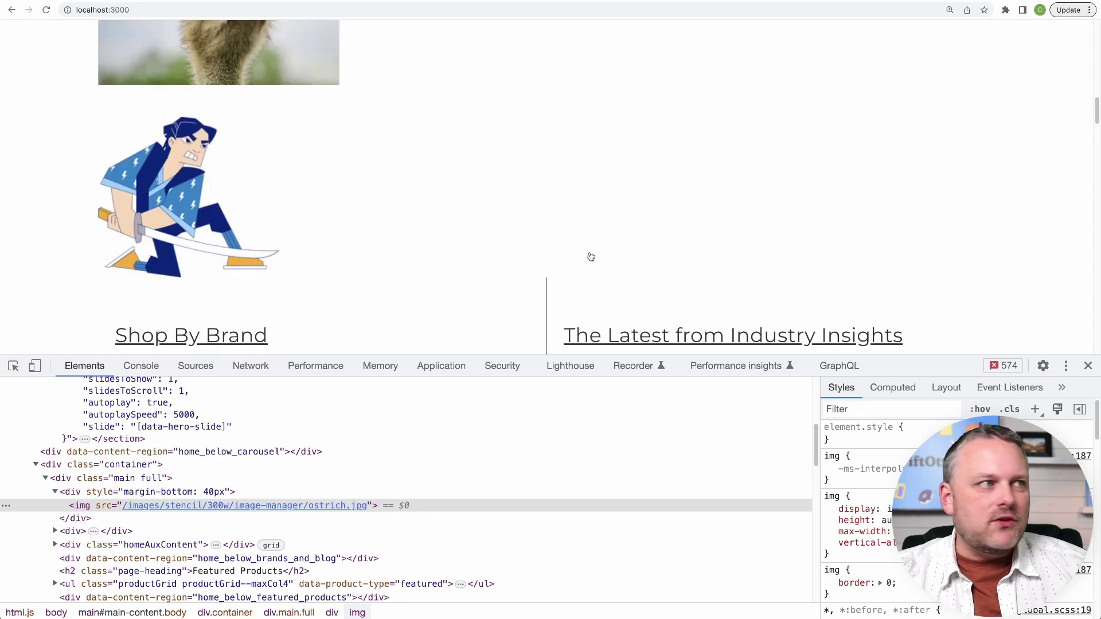
{"action": "key", "text": "super+Tab"}
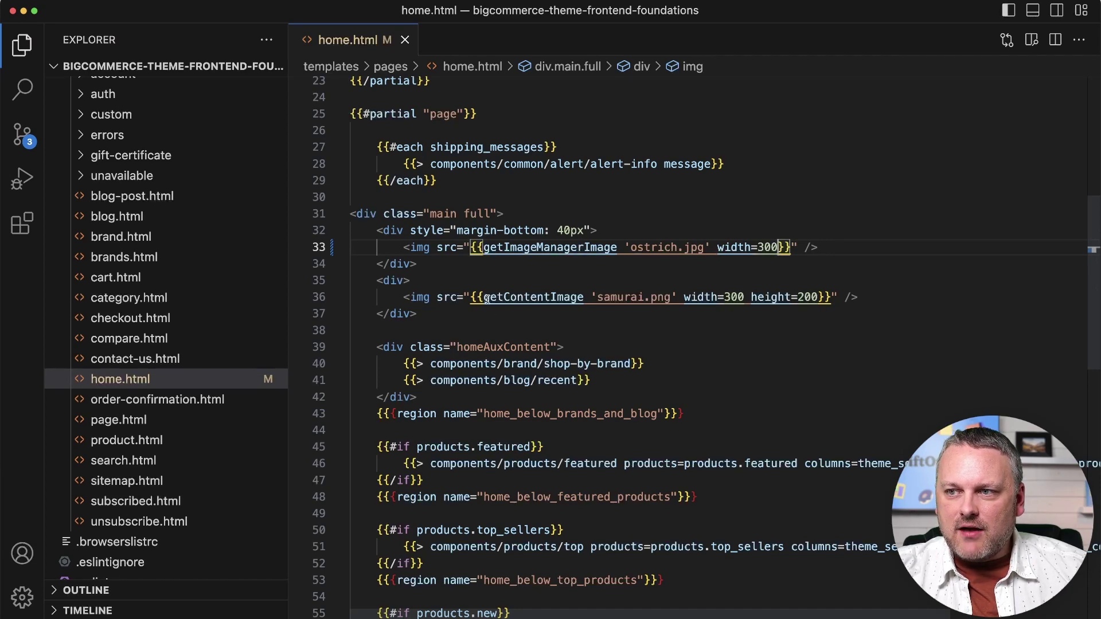
{"action": "double_click", "coordinate": [573, 297]}
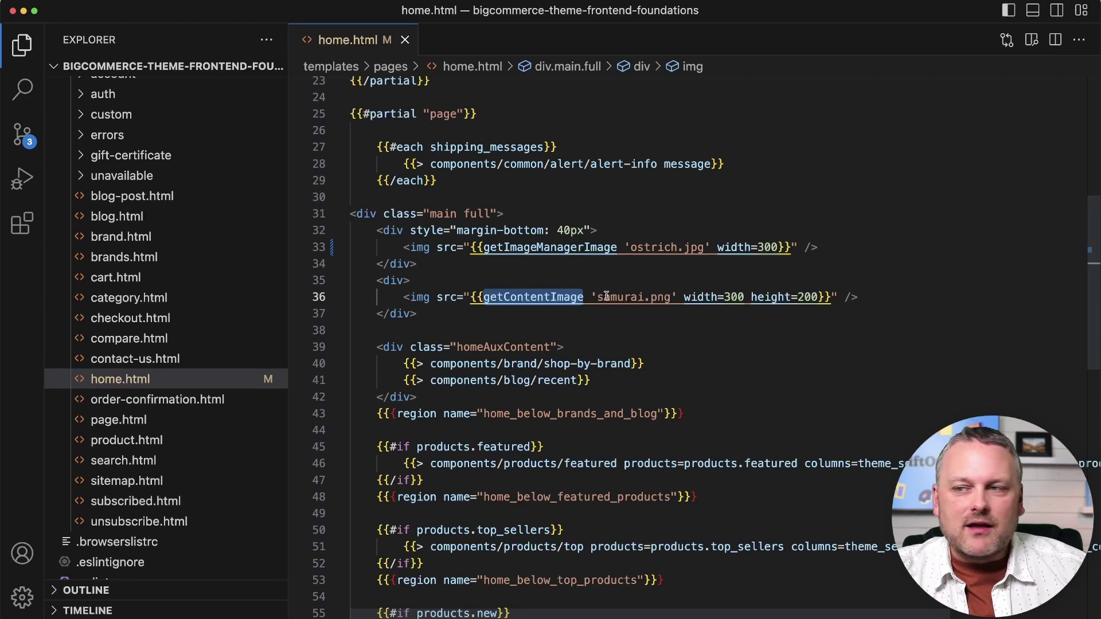
{"action": "left_click_drag", "start_coordinate": [597, 297], "coordinate": [671, 298]}
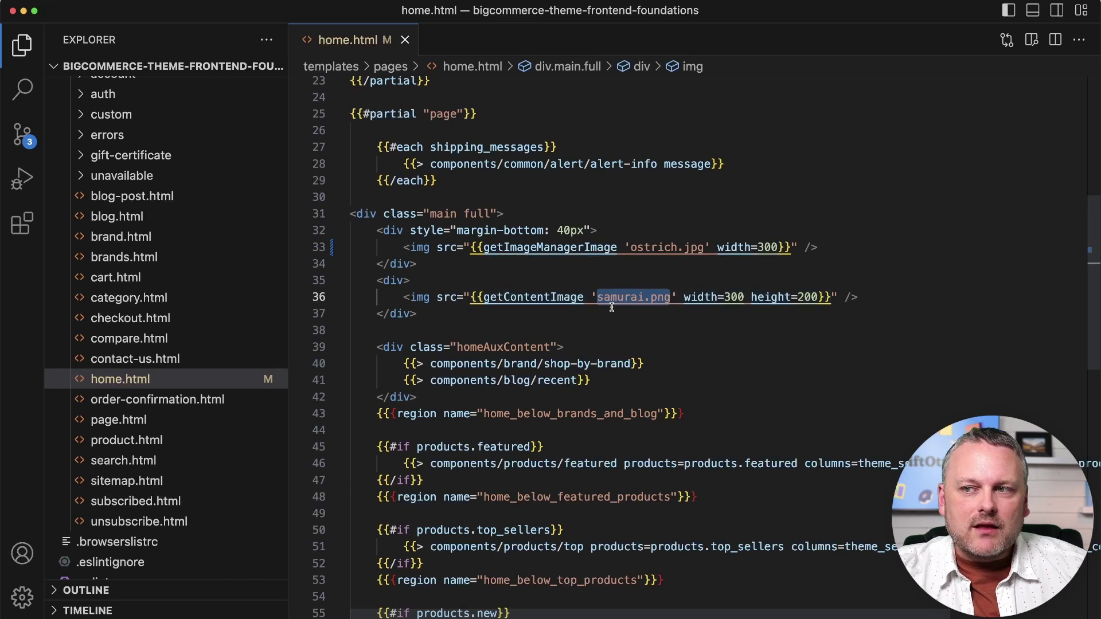
{"action": "double_click", "coordinate": [551, 247]}
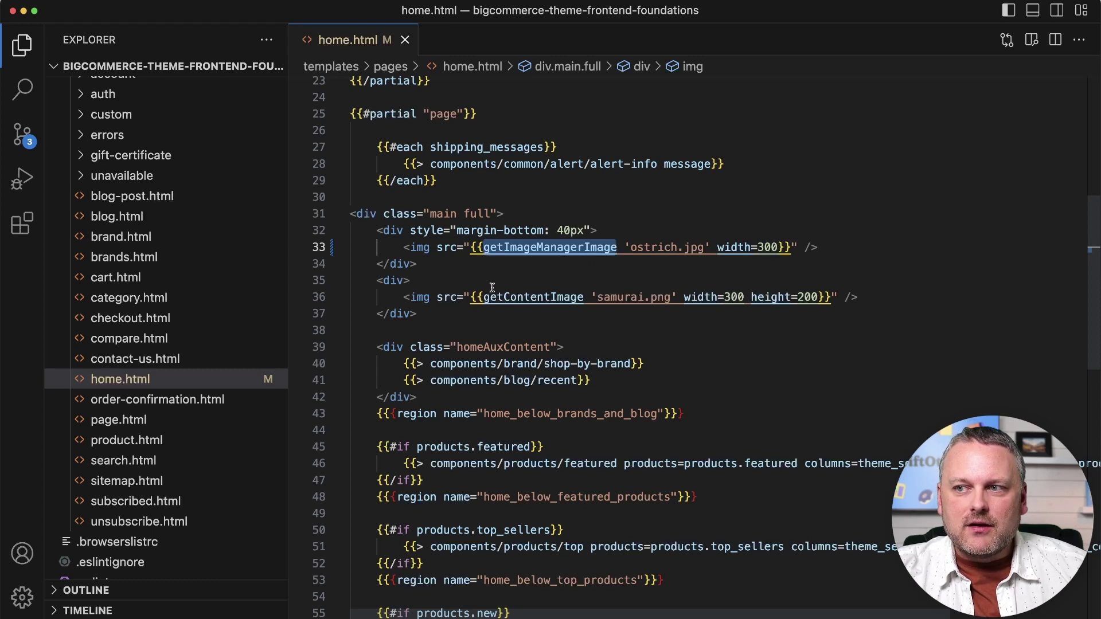
- Switch to the local storefront in Chrome and inspect the samurai image to examine its source path
{"action": "key", "text": "super+Tab"}
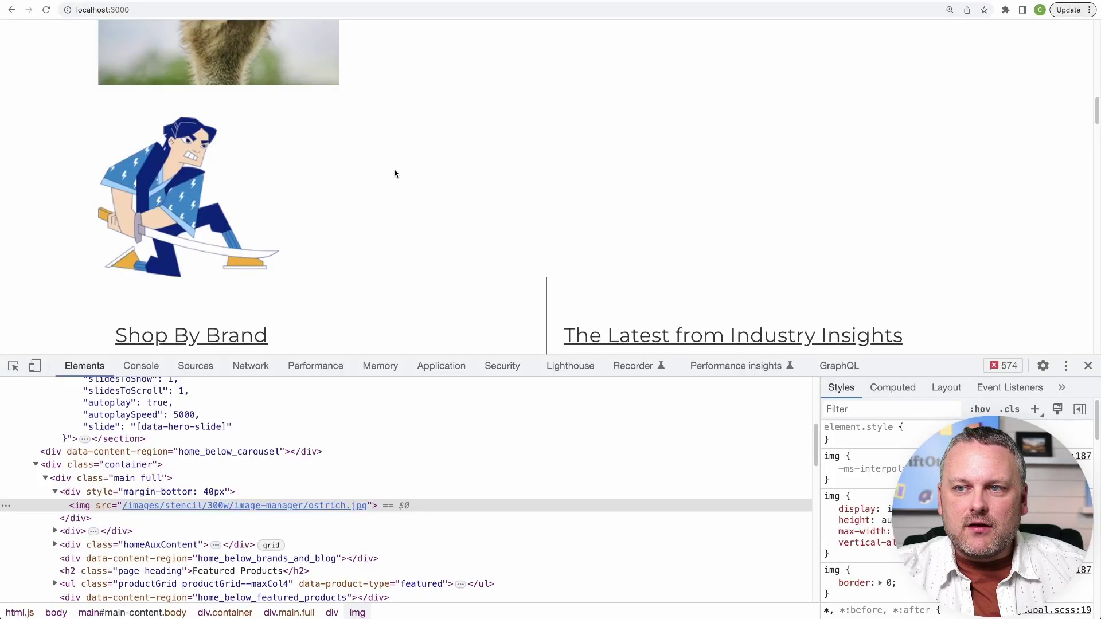
{"action": "right_click", "coordinate": [161, 191]}
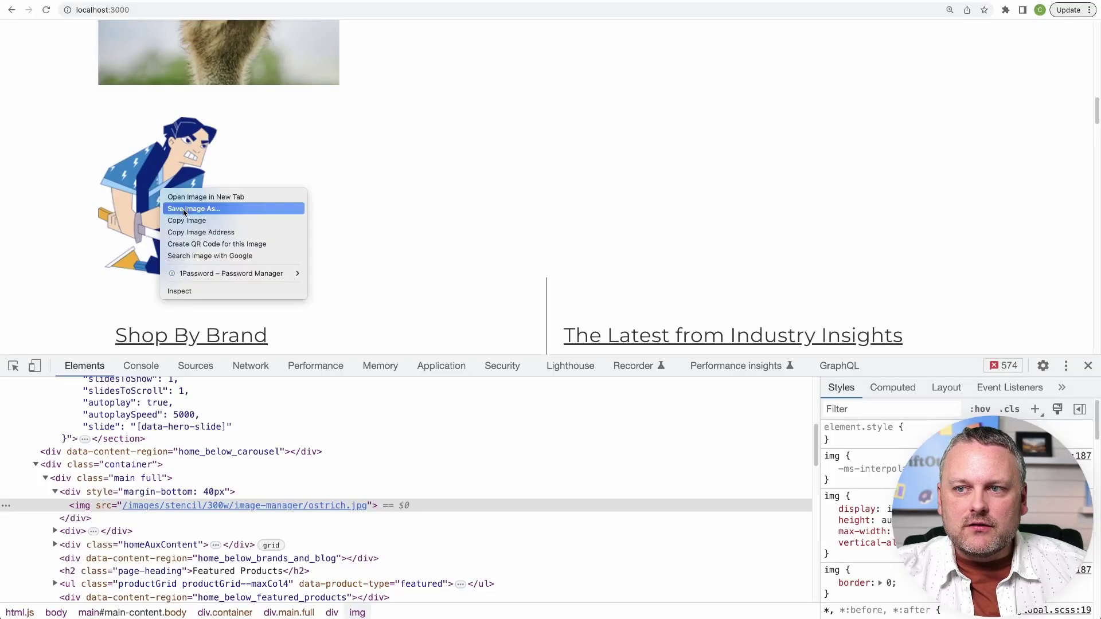
{"action": "left_click", "coordinate": [200, 291]}
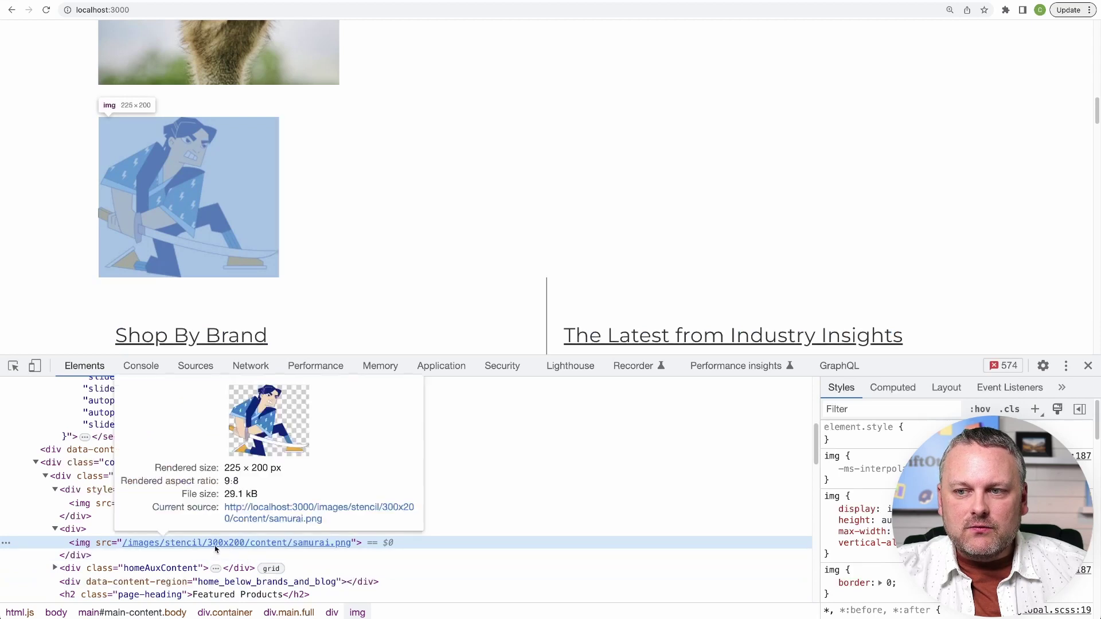
{"action": "mouse_move", "coordinate": [225, 540]}
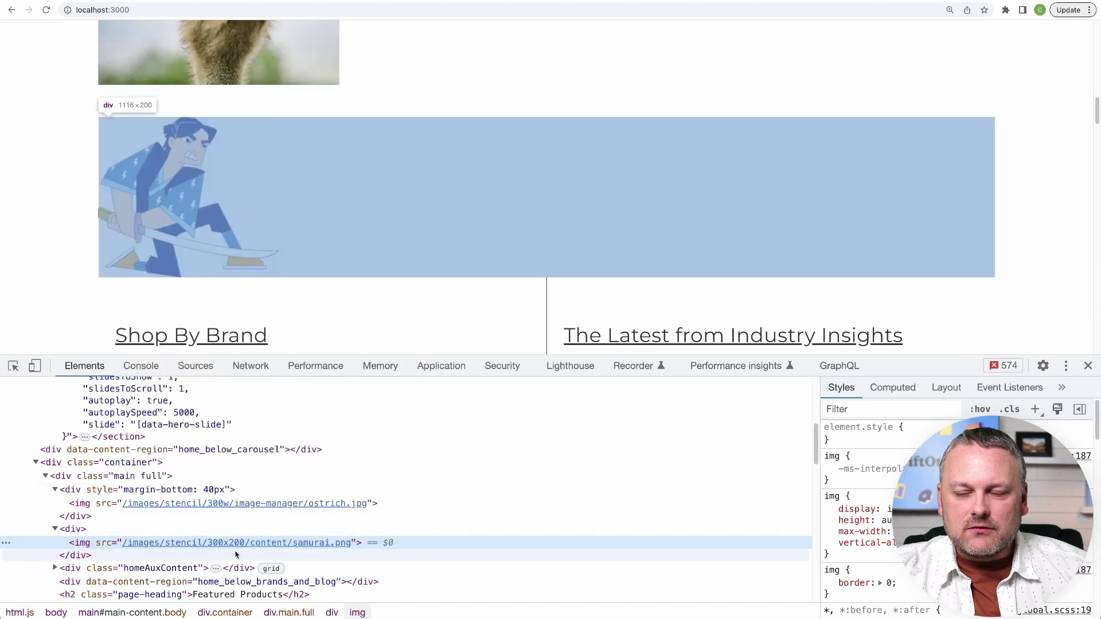
{"action": "mouse_move", "coordinate": [273, 549]}
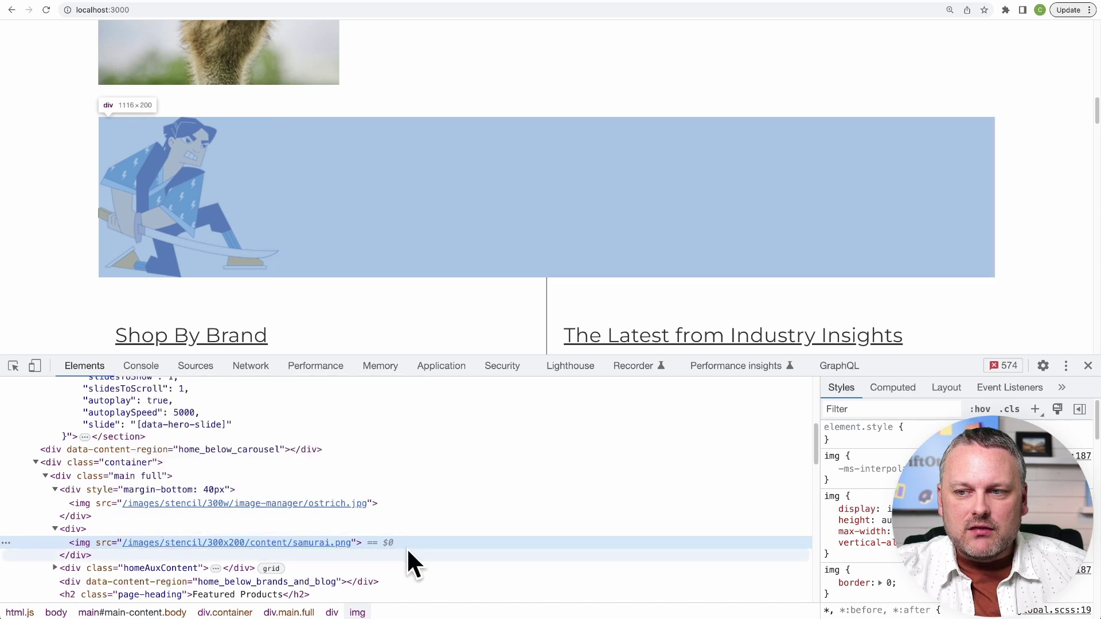
{"action": "mouse_move", "coordinate": [339, 546]}
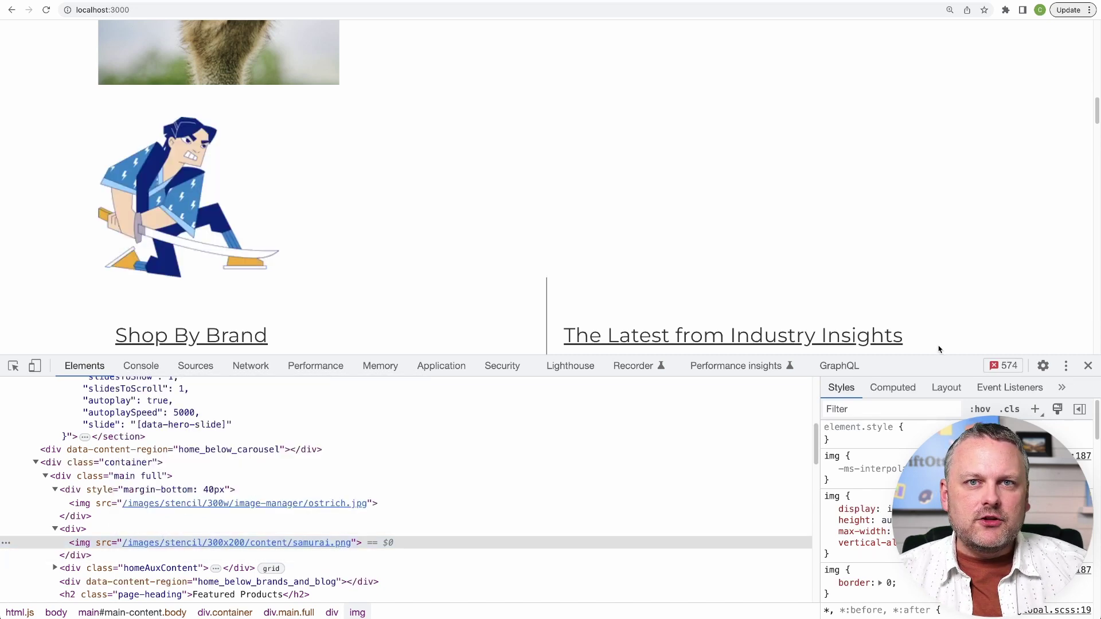